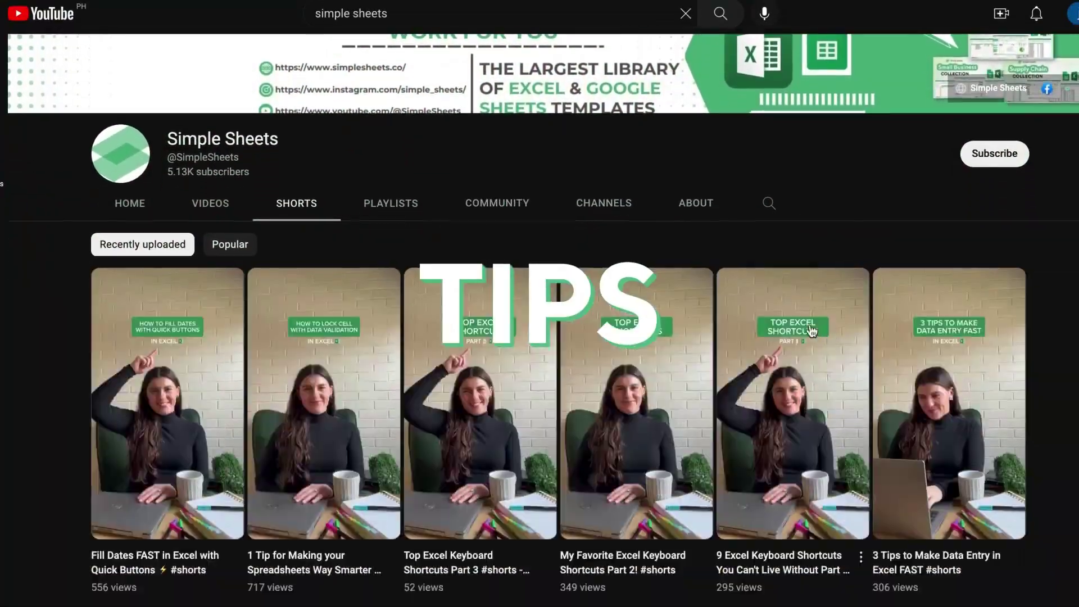
# Play the Simple Sheets channel's Excel keyboard-shortcuts short.
pyautogui.click(674, 374)
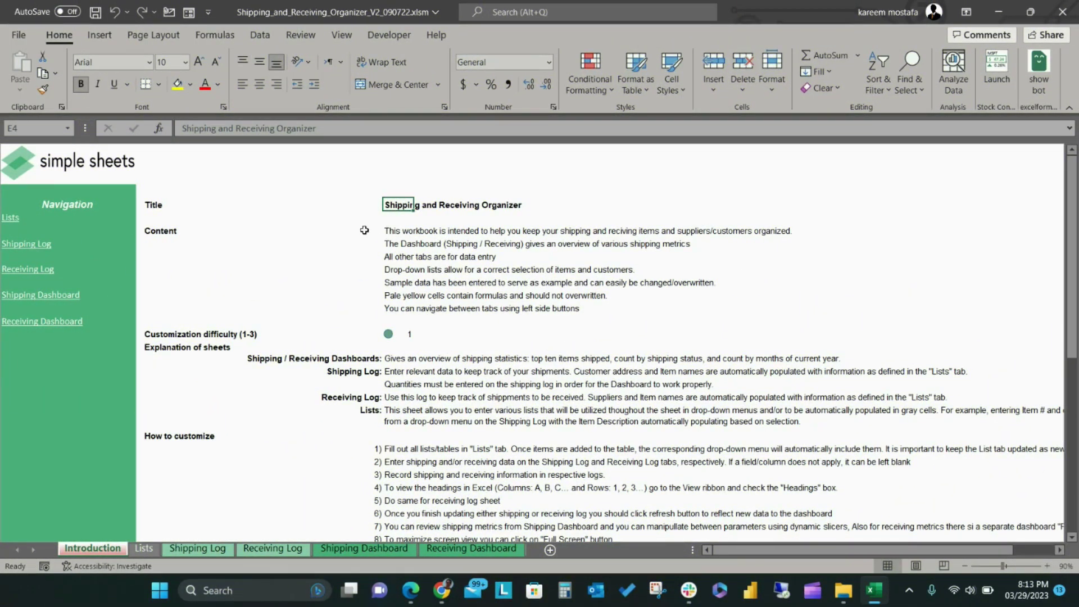
# Highlight the Introduction notes on workbook content, drop-down lists, dashboards and the Receiving Log.
pyautogui.moveTo(389, 231); pyautogui.dragTo(389, 302)
pyautogui.click(418, 266)
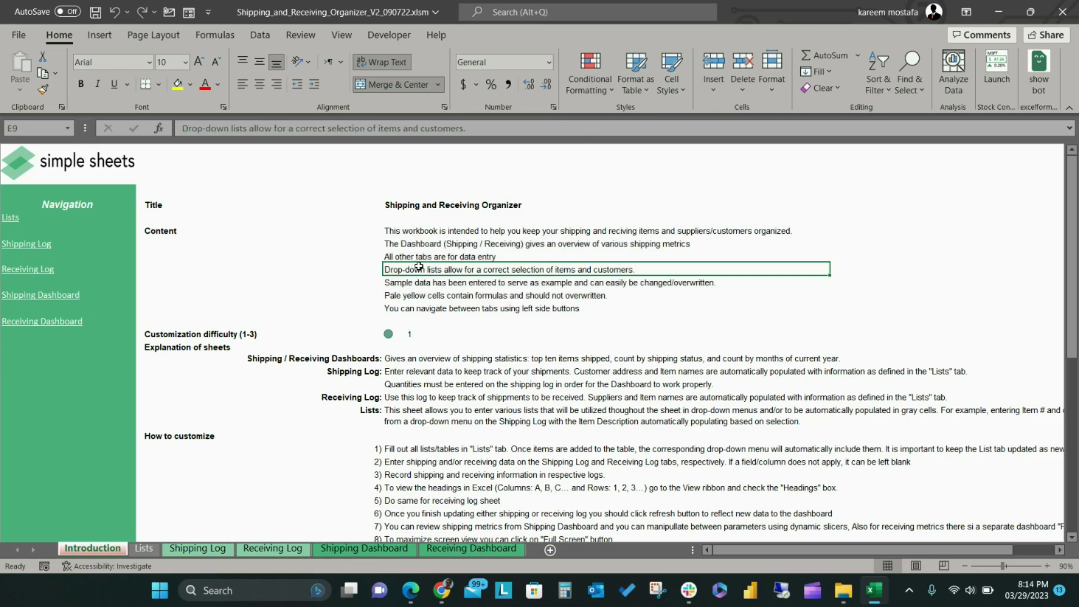
pyautogui.click(392, 232)
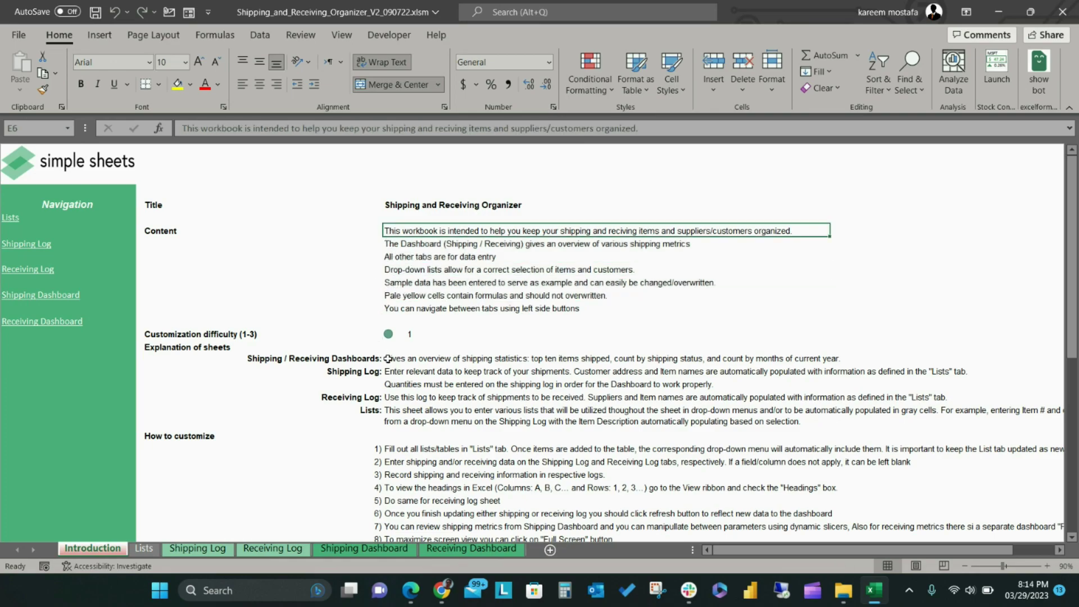
pyautogui.scroll(-1, 388, 358)
pyautogui.moveTo(375, 304); pyautogui.dragTo(367, 352)
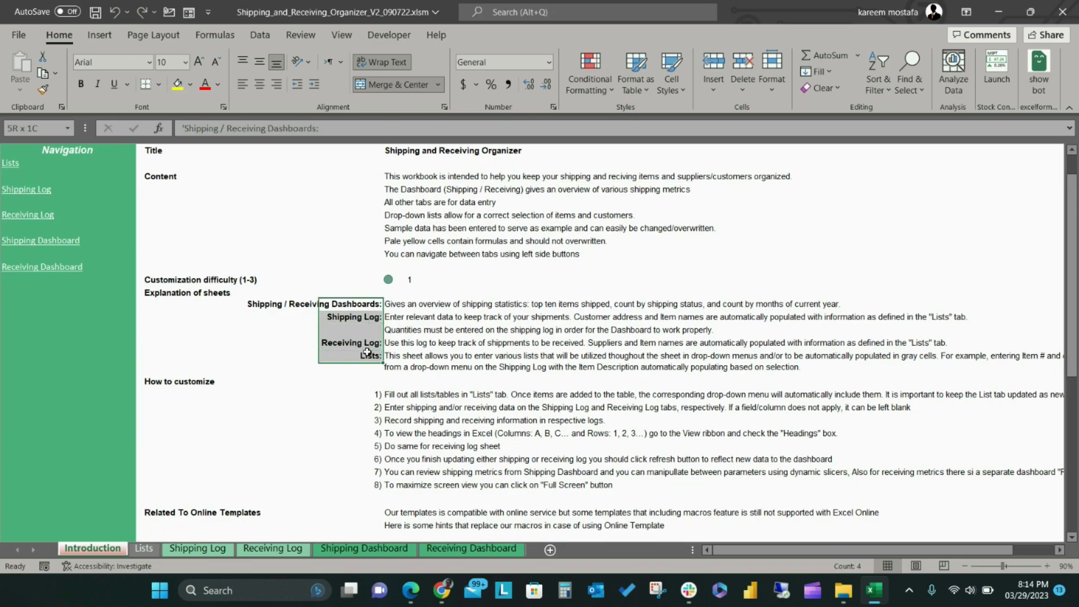
pyautogui.moveTo(364, 306); pyautogui.dragTo(390, 357)
pyautogui.click(374, 345)
pyautogui.click(393, 382)
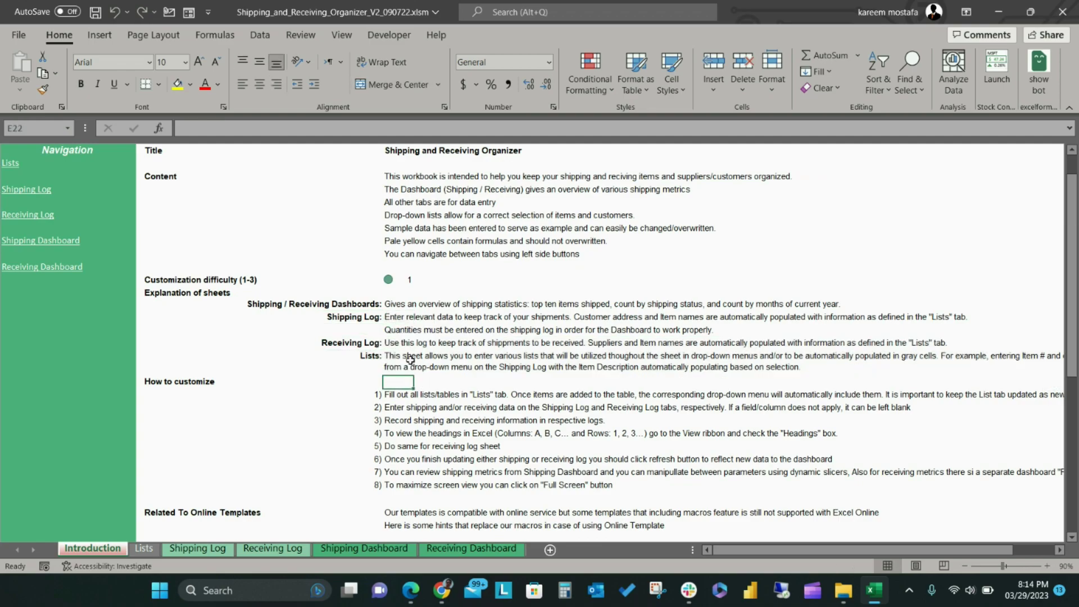
# Read further down, highlighting the eight customization steps and the online templates note.
pyautogui.scroll(-3, 407, 354)
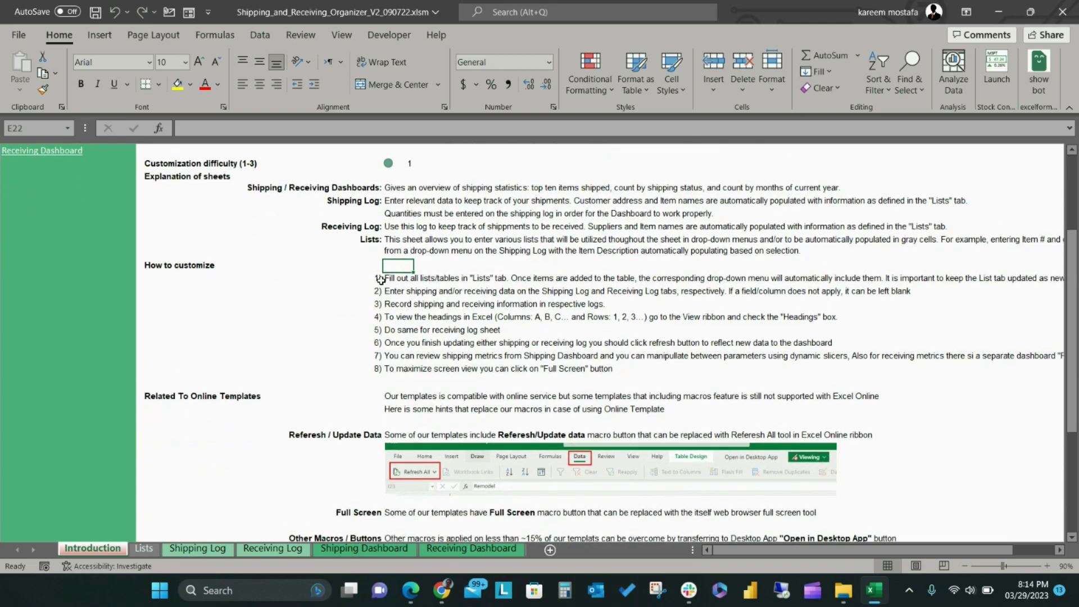
pyautogui.moveTo(381, 279); pyautogui.dragTo(409, 363)
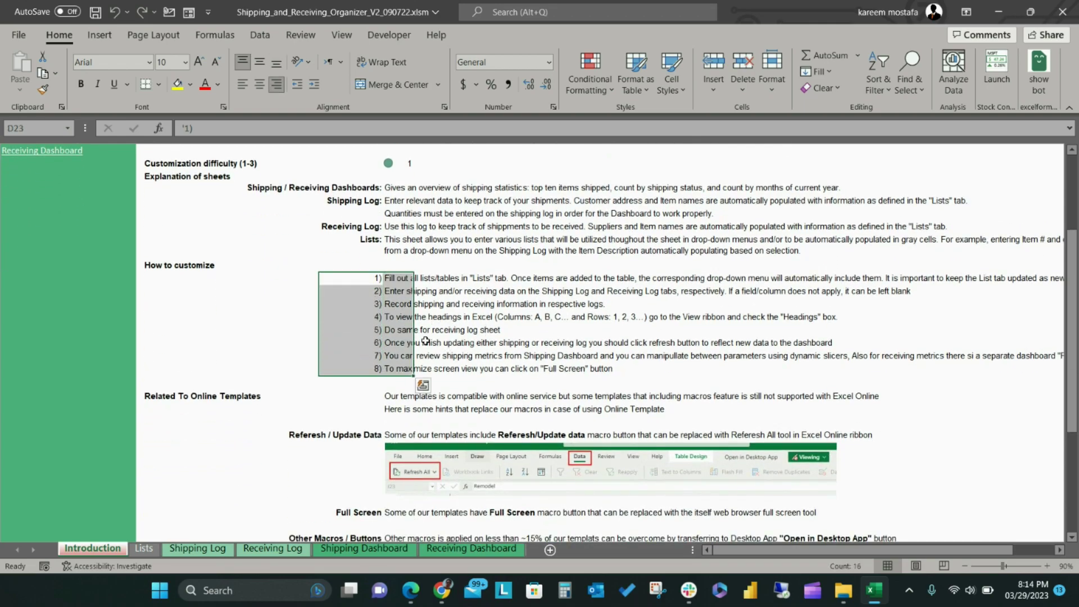
pyautogui.click(436, 341)
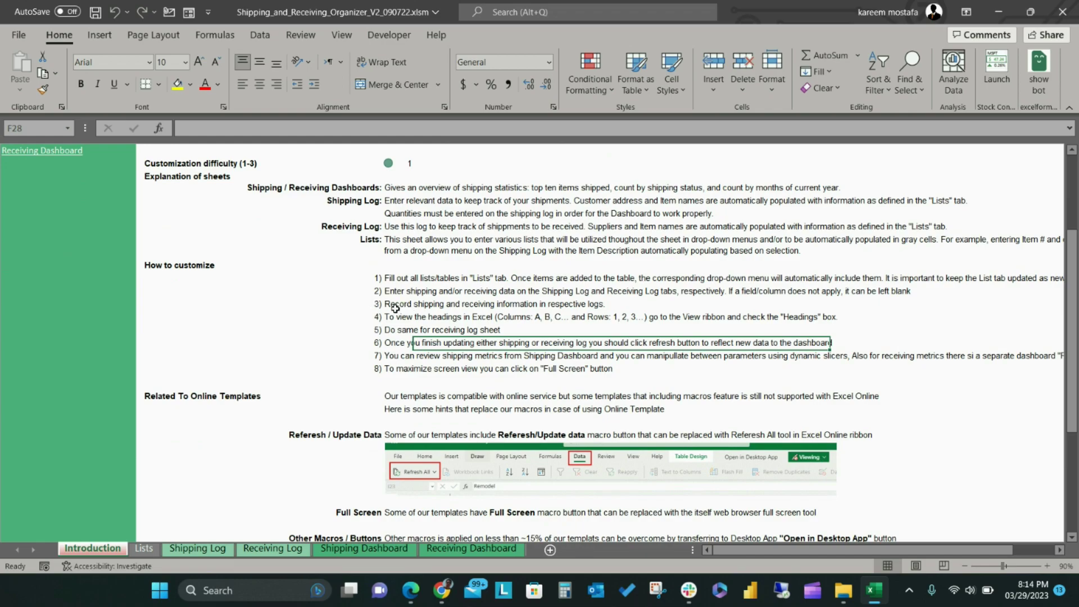
pyautogui.scroll(-2, 394, 320)
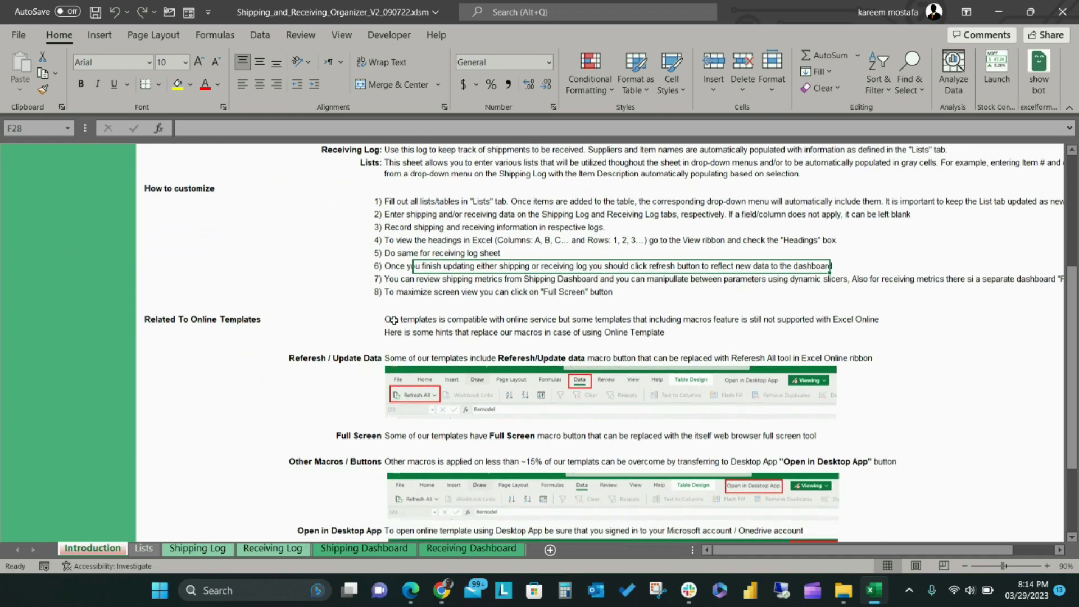
pyautogui.moveTo(359, 319); pyautogui.dragTo(343, 332)
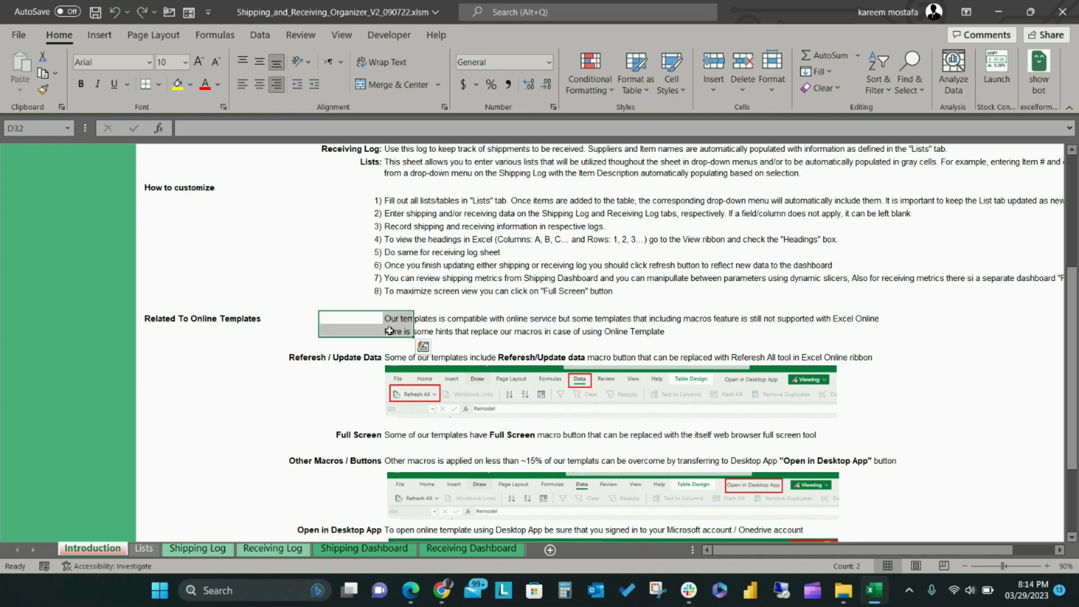
pyautogui.click(151, 318)
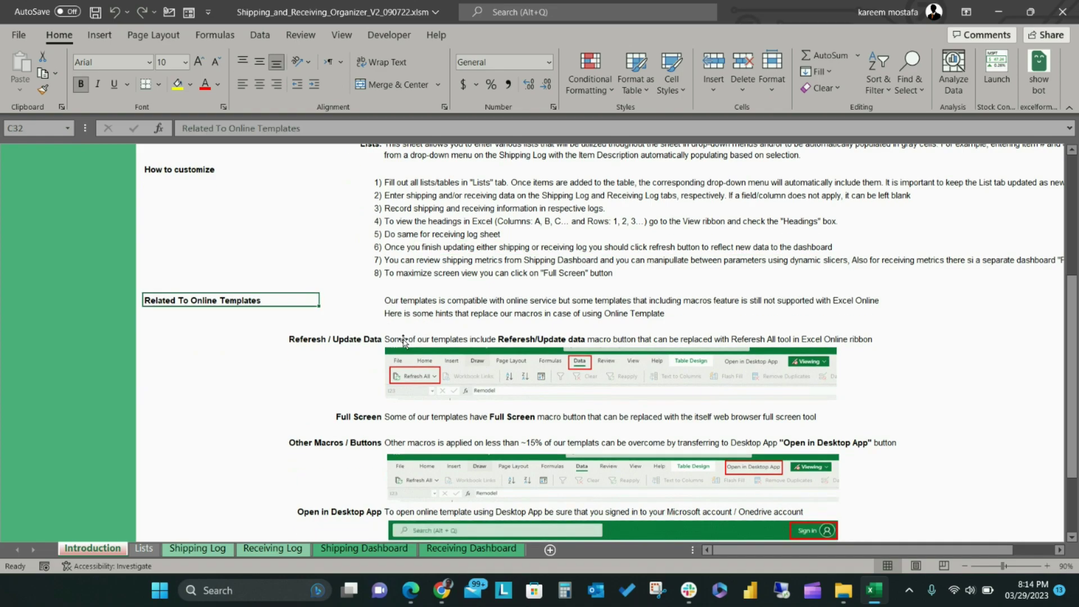
pyautogui.scroll(-2, 402, 339)
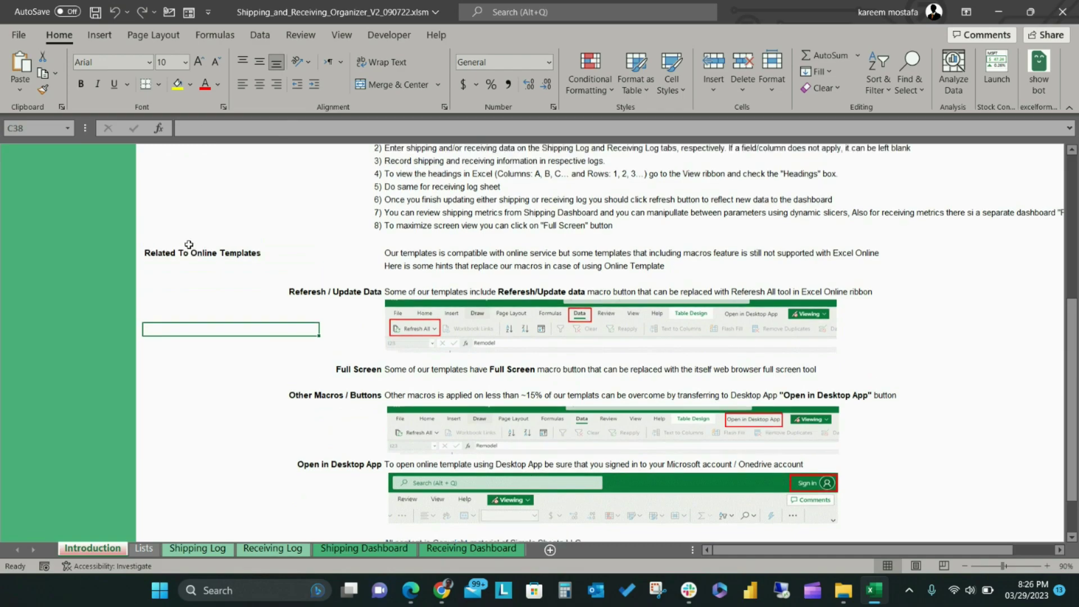
pyautogui.scroll(5, 189, 245)
pyautogui.click(17, 224)
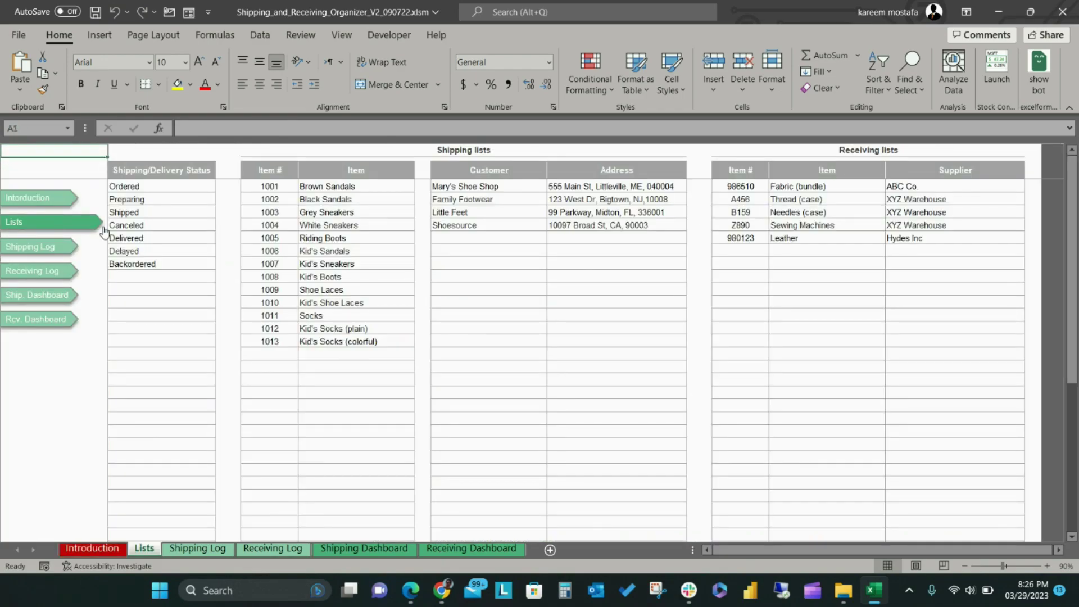
pyautogui.click(30, 246)
pyautogui.click(32, 272)
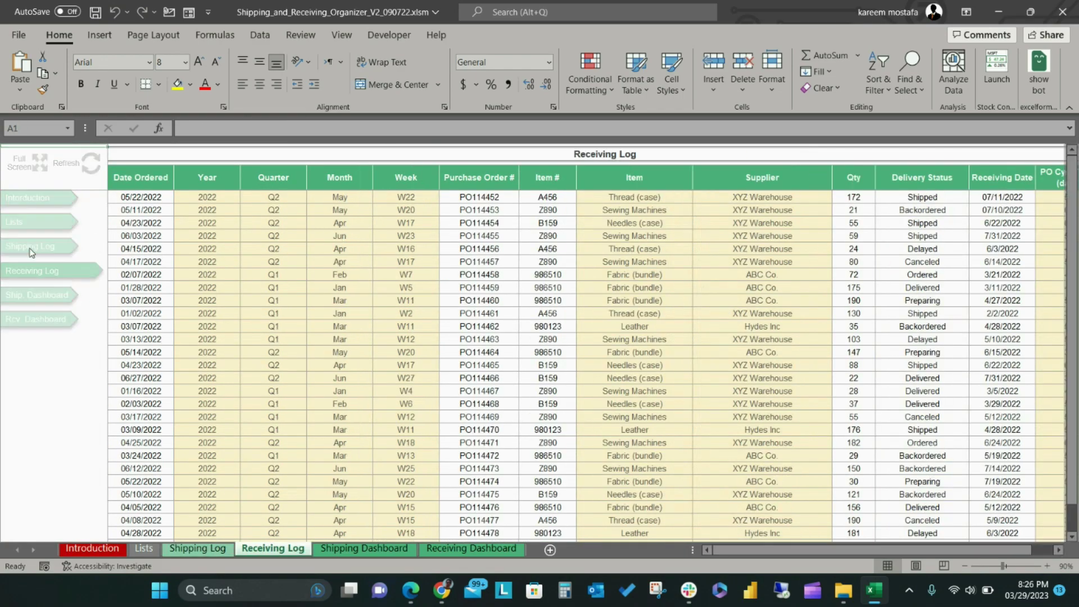
pyautogui.click(30, 247)
pyautogui.click(32, 223)
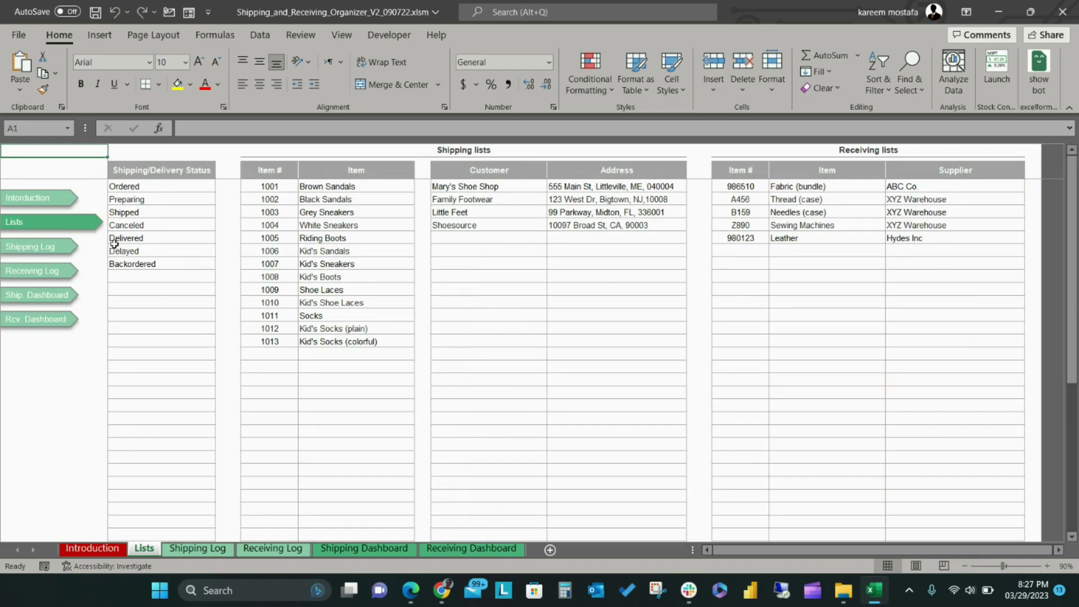
pyautogui.click(156, 278)
pyautogui.click(163, 173)
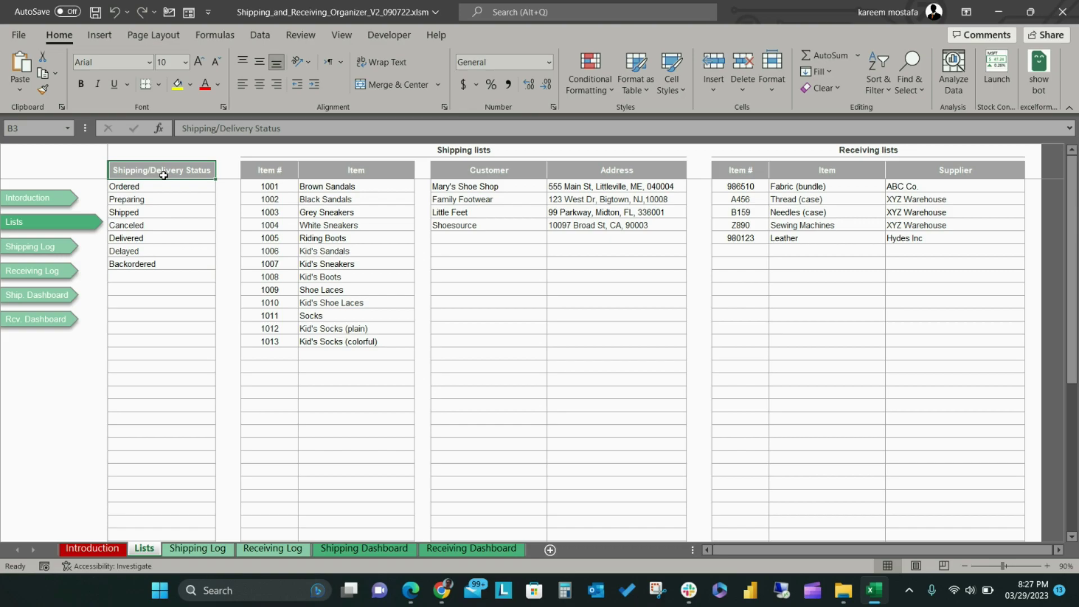
pyautogui.moveTo(160, 184); pyautogui.dragTo(157, 329)
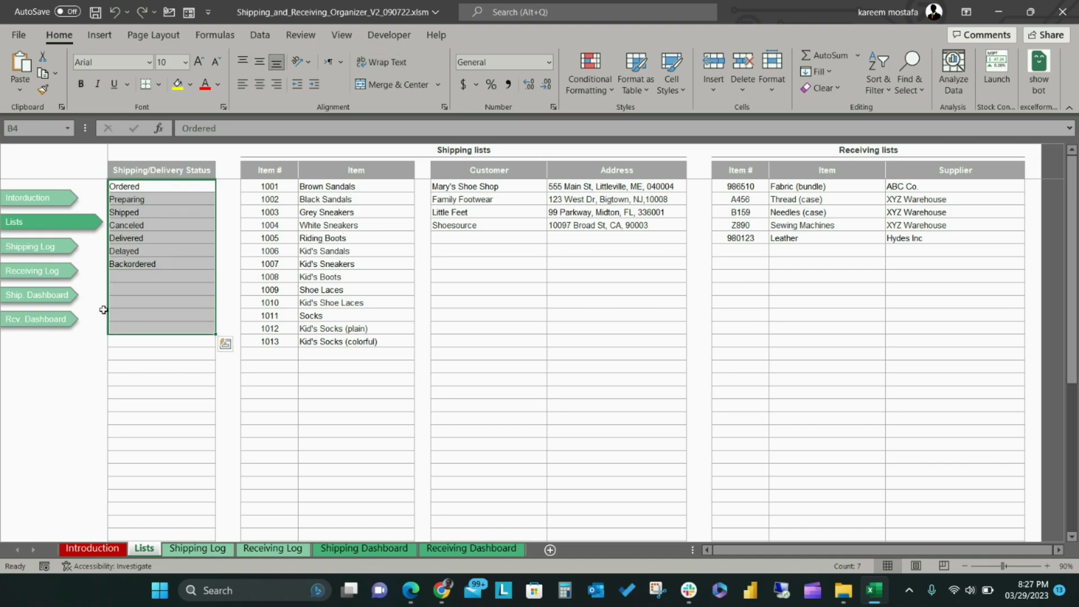
pyautogui.moveTo(269, 170); pyautogui.dragTo(313, 342)
pyautogui.moveTo(488, 170); pyautogui.dragTo(602, 352)
pyautogui.moveTo(736, 186); pyautogui.dragTo(899, 341)
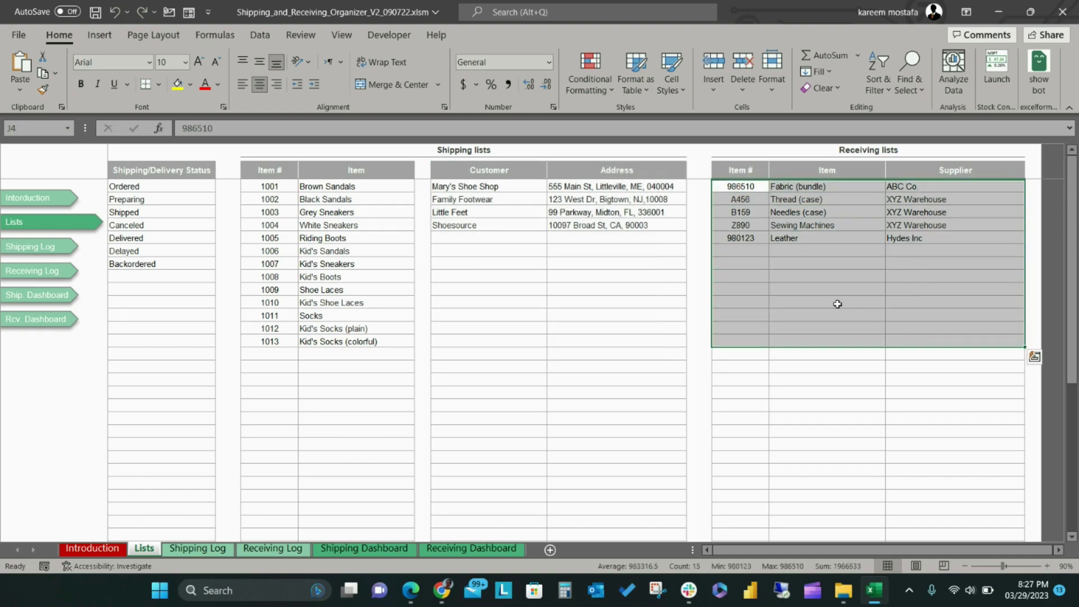
pyautogui.click(822, 292)
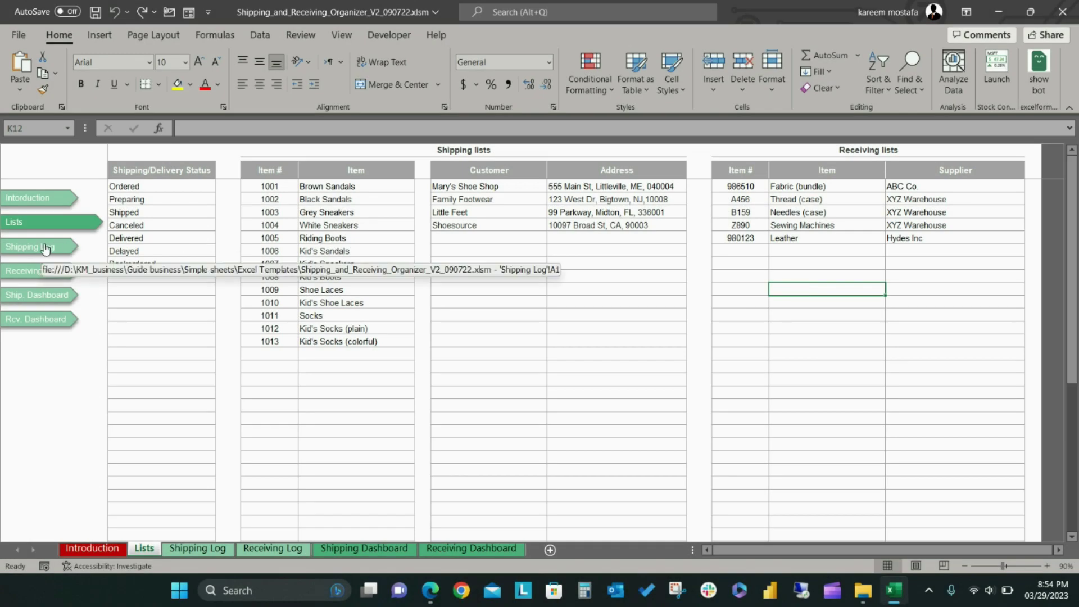
# Open the Shipping Log and inspect the Quarter column's formula.
pyautogui.click(44, 248)
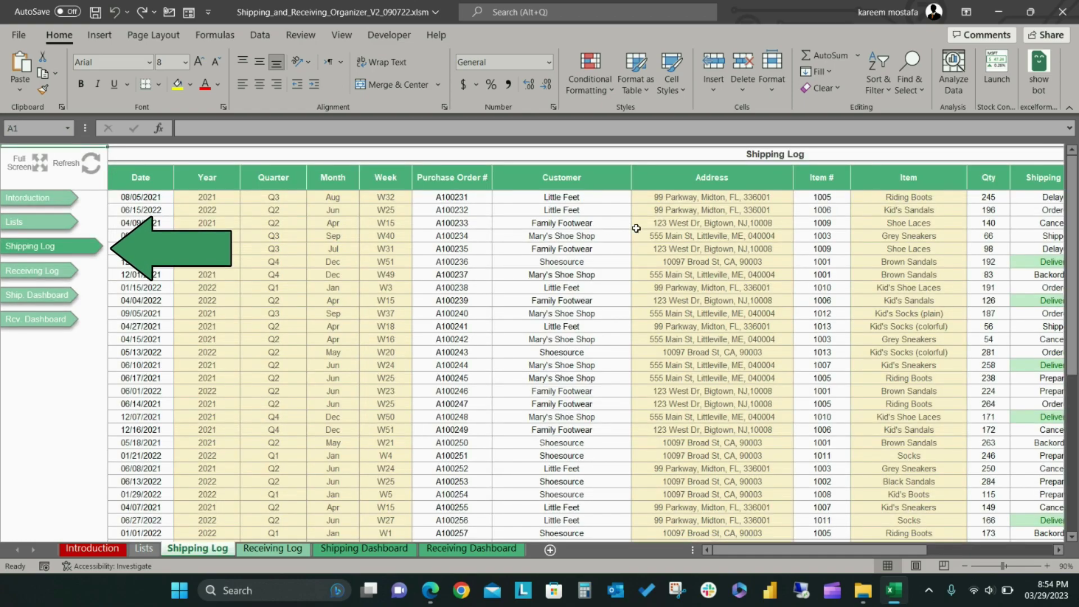
pyautogui.click(710, 153)
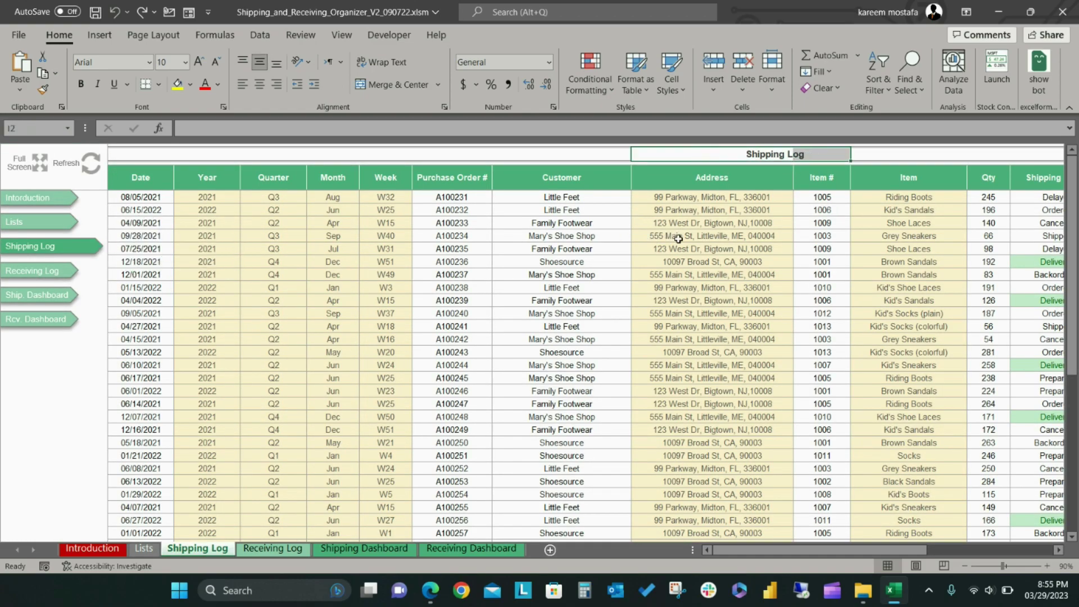
pyautogui.click(284, 248)
pyautogui.scroll(-10, 151, 376)
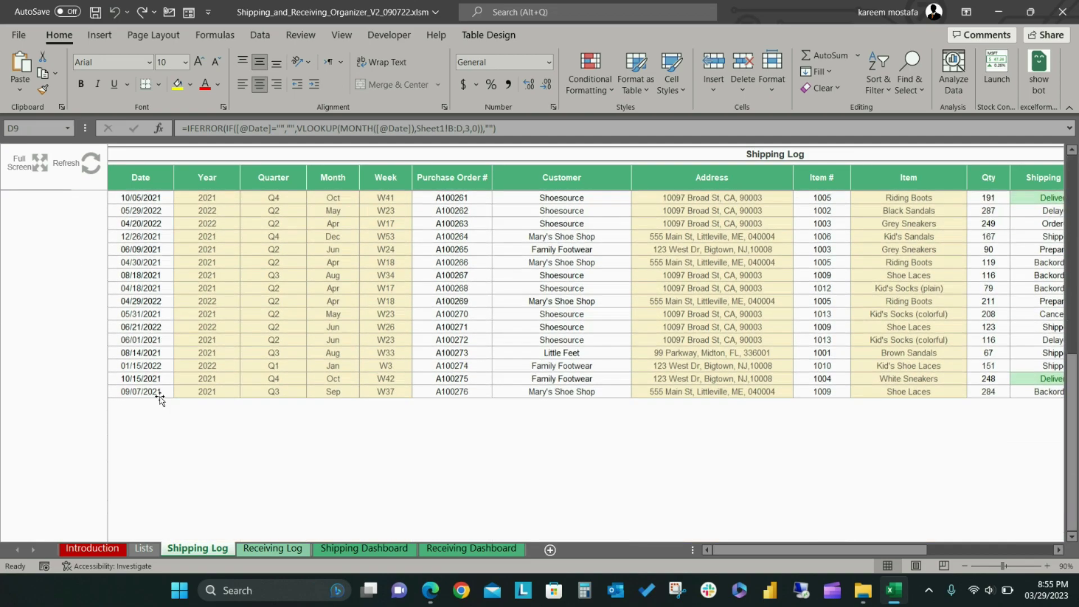
# Add a new Shipping Log row dated 3/12/2023 and check its auto-filled year-to-week cells.
pyautogui.click(148, 403)
pyautogui.write('3/12/')
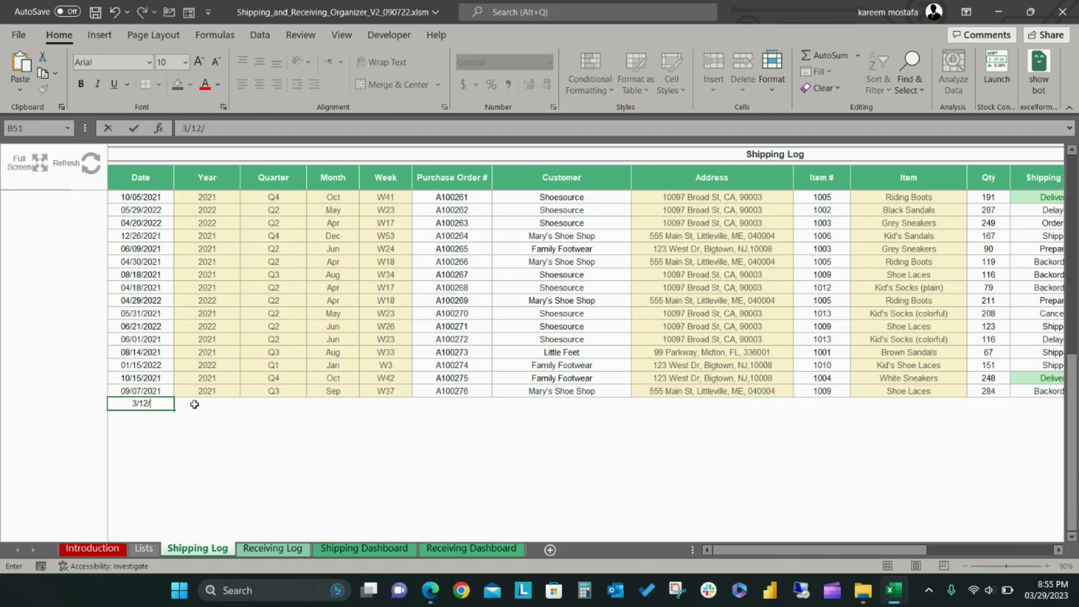
pyautogui.write('2023')
pyautogui.press('Return')
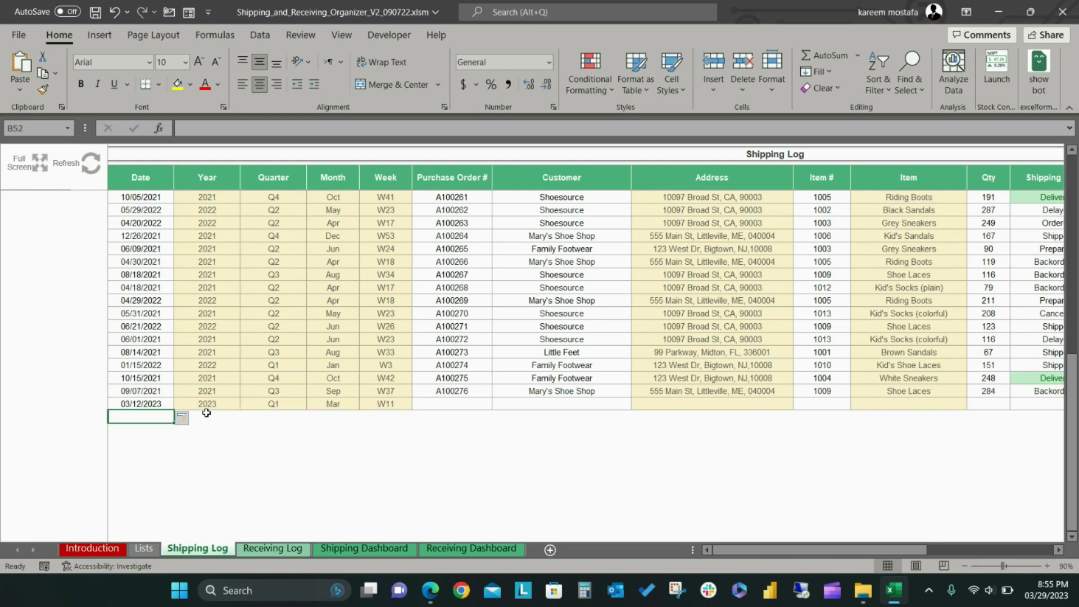
pyautogui.moveTo(207, 404); pyautogui.dragTo(394, 405)
pyautogui.moveTo(202, 340); pyautogui.dragTo(393, 404)
# Give the new row purchase order PO11245 and customer Family Footwear.
pyautogui.click(451, 404)
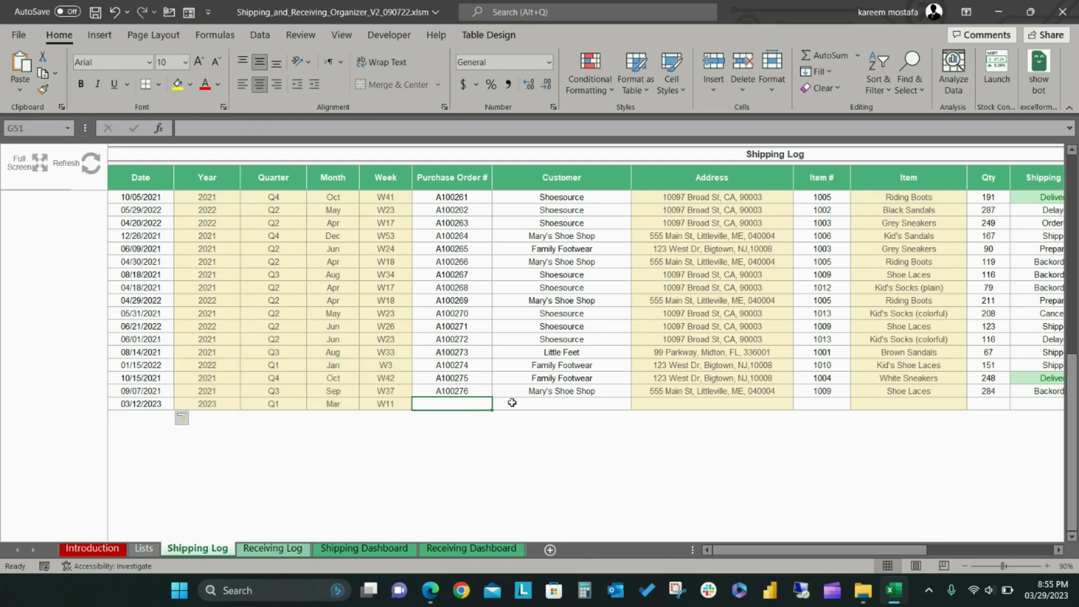
pyautogui.write('PO11245')
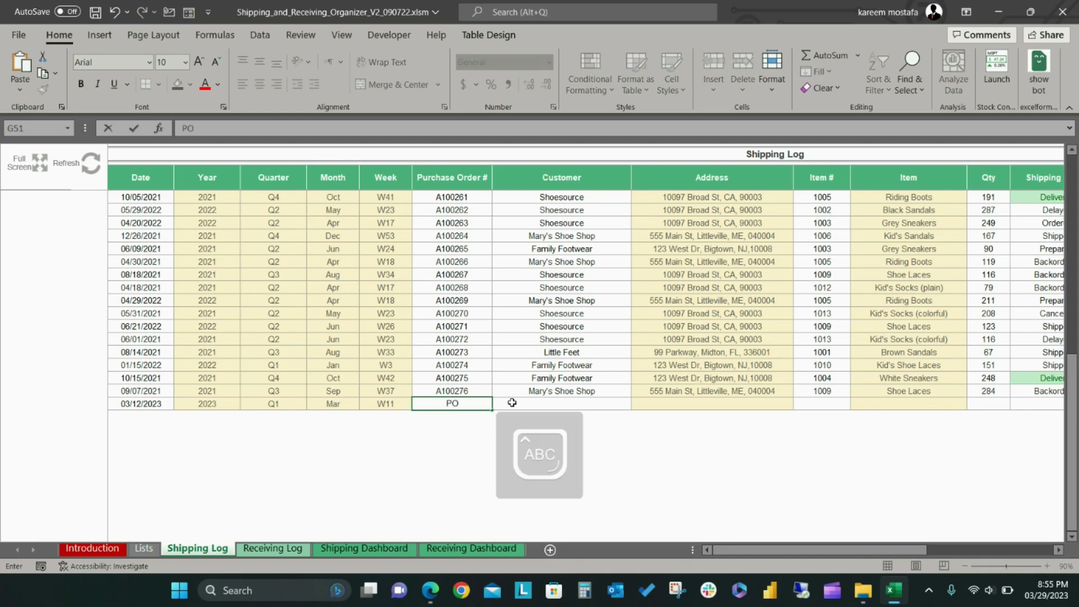
pyautogui.click(512, 403)
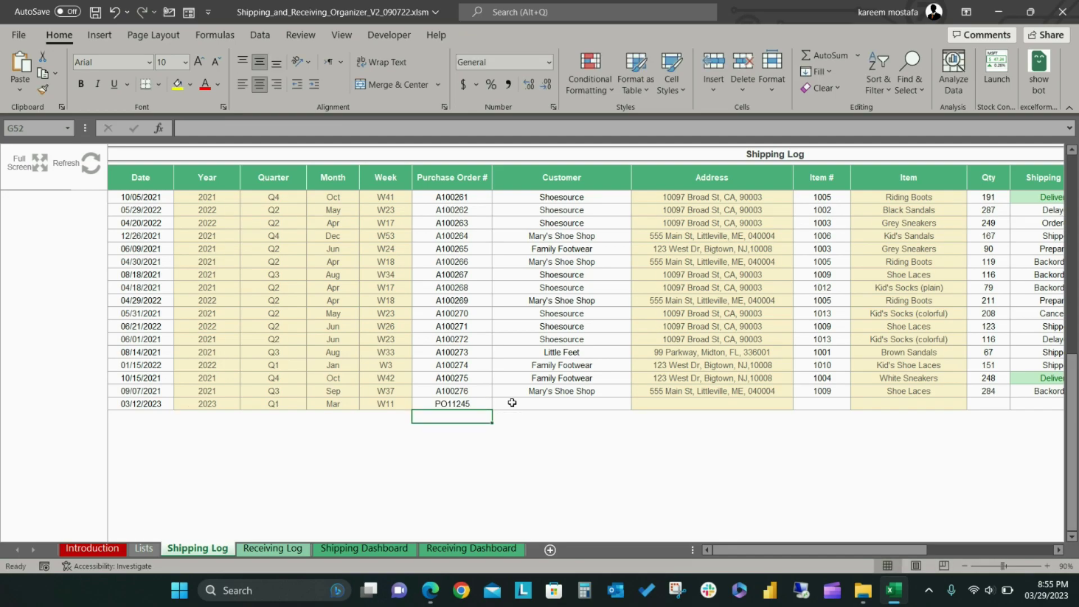
pyautogui.click(637, 404)
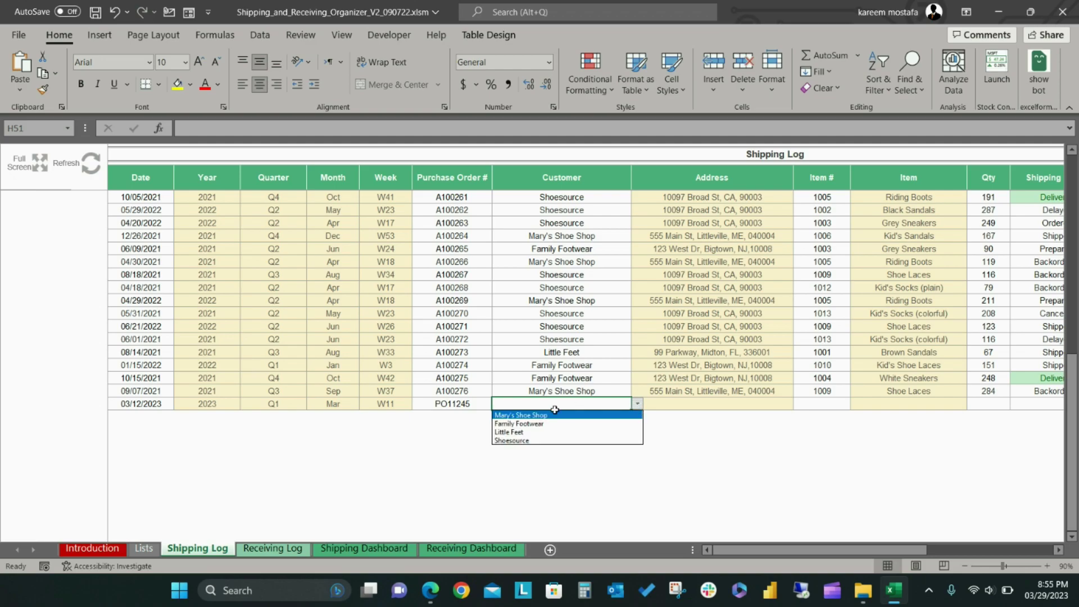
pyautogui.click(525, 421)
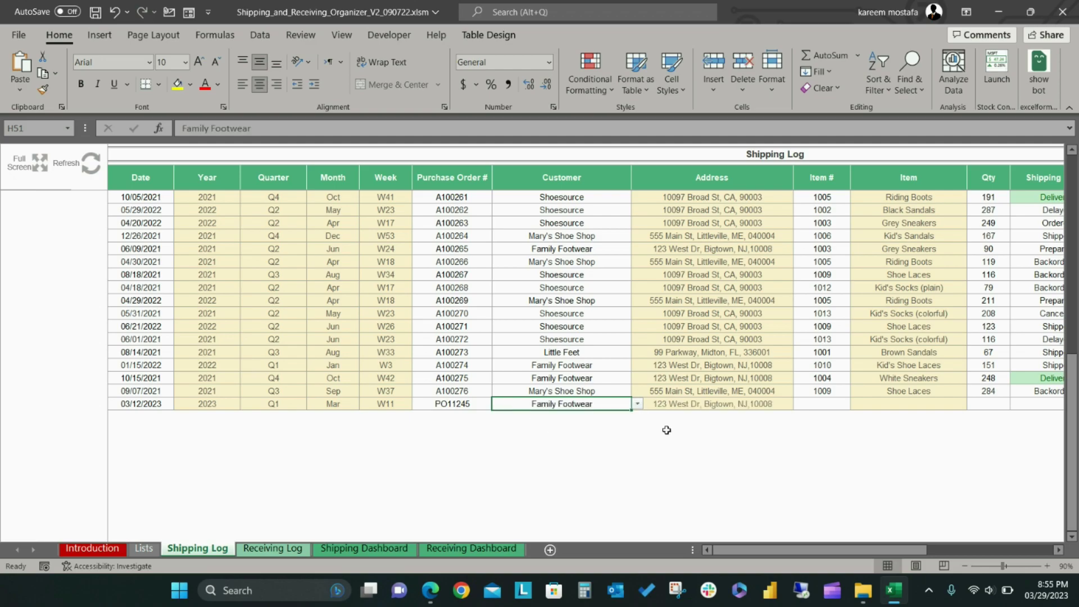
pyautogui.click(698, 405)
# Set the new row's item number to 1006.
pyautogui.click(817, 405)
pyautogui.click(857, 404)
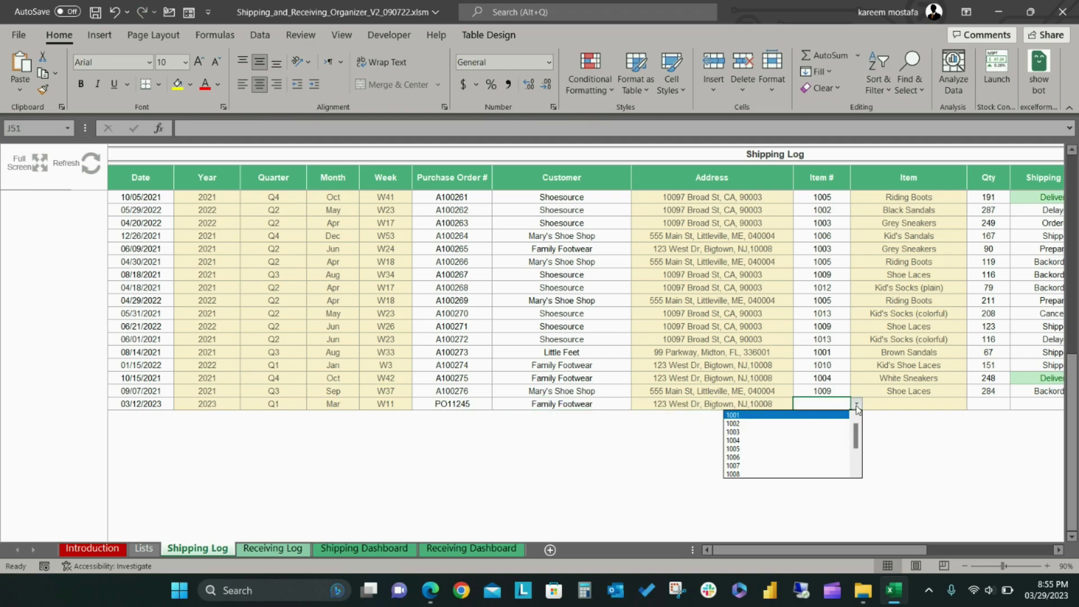
pyautogui.press('Down')
pyautogui.press('Down')
pyautogui.press('Down')
pyautogui.press('Down')
pyautogui.press('Down')
pyautogui.press('Return')
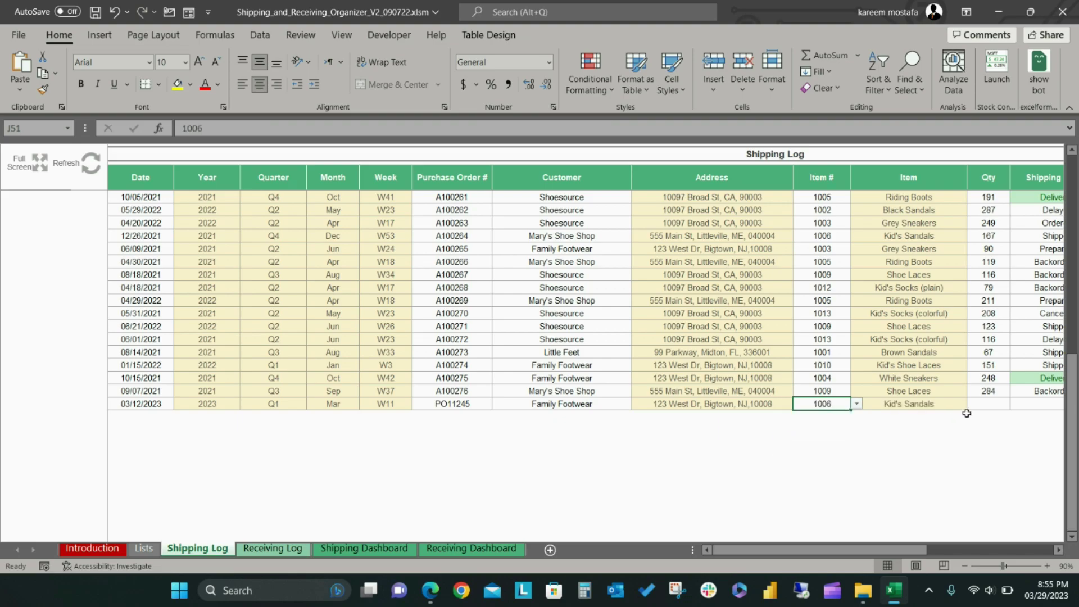
pyautogui.moveTo(862, 554); pyautogui.dragTo(1006, 554)
# Enter quantity 105 and set the shipping status to Ordered.
pyautogui.click(476, 404)
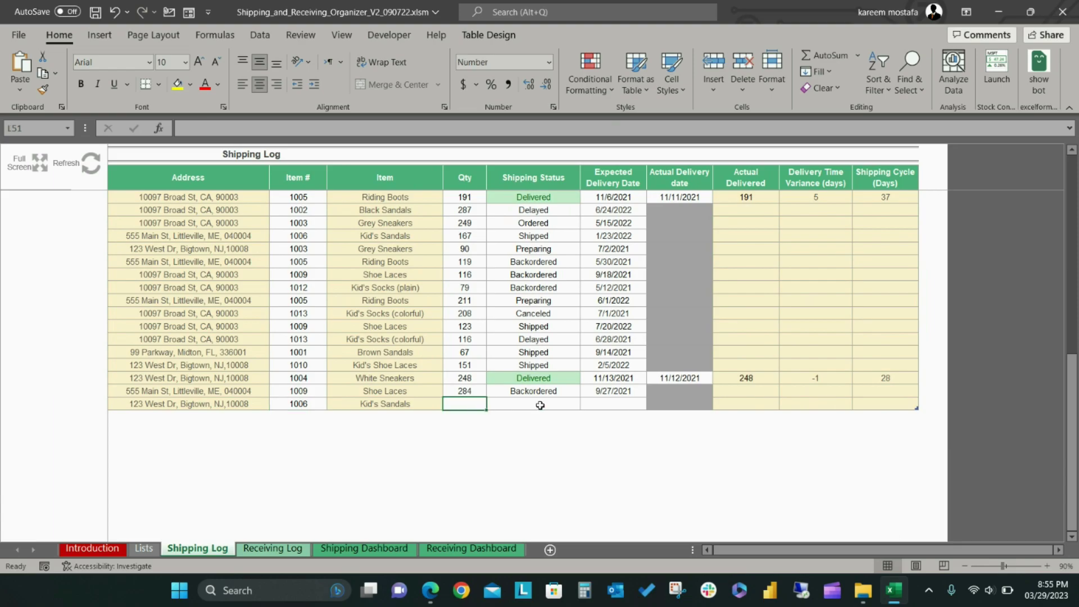
pyautogui.write('105')
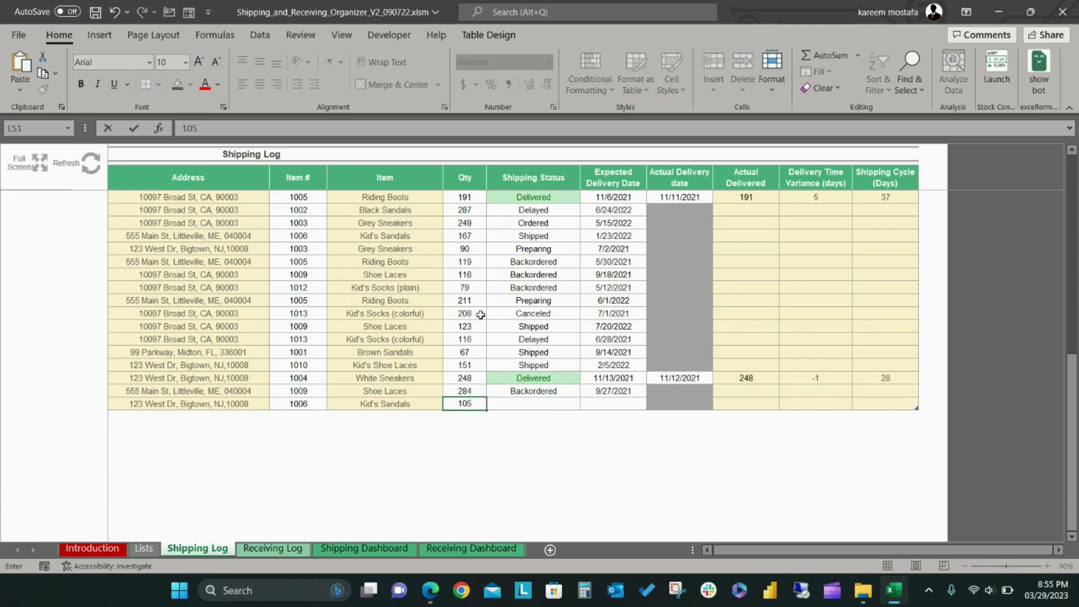
pyautogui.click(534, 365)
pyautogui.click(551, 406)
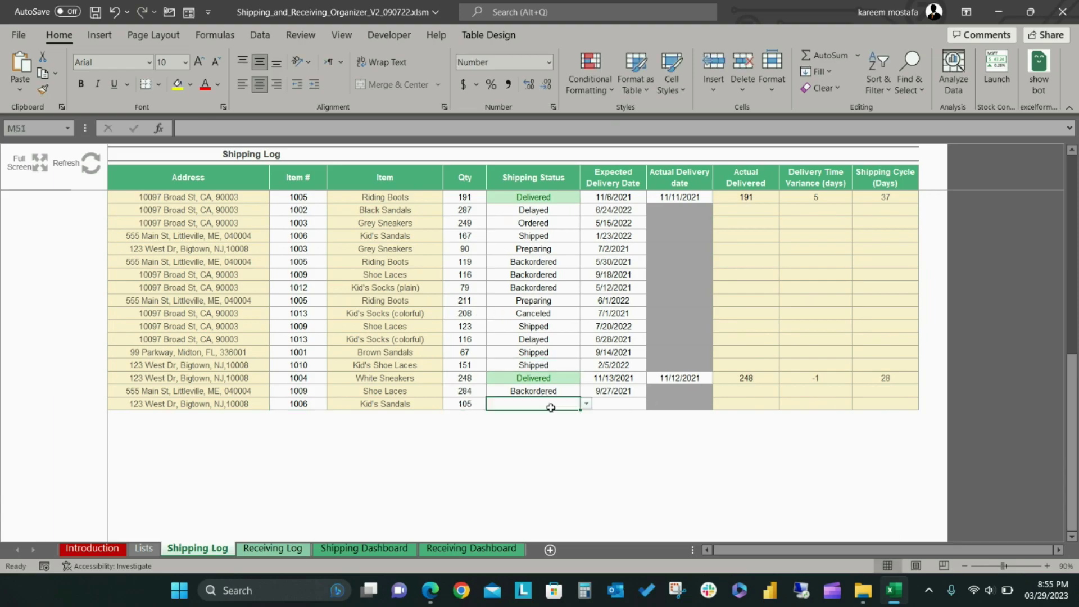
pyautogui.click(588, 406)
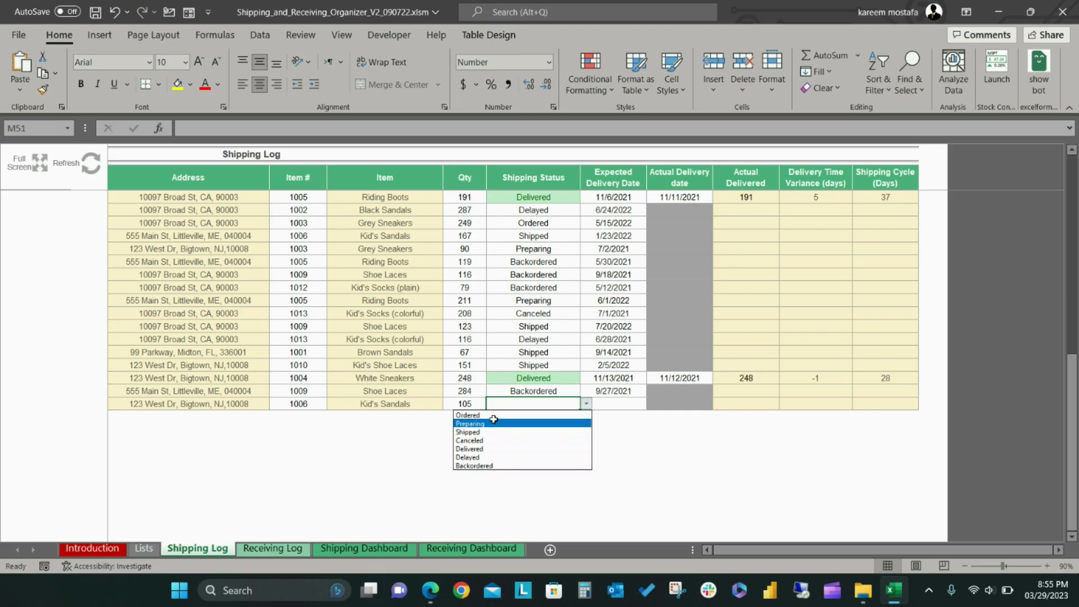
pyautogui.click(491, 415)
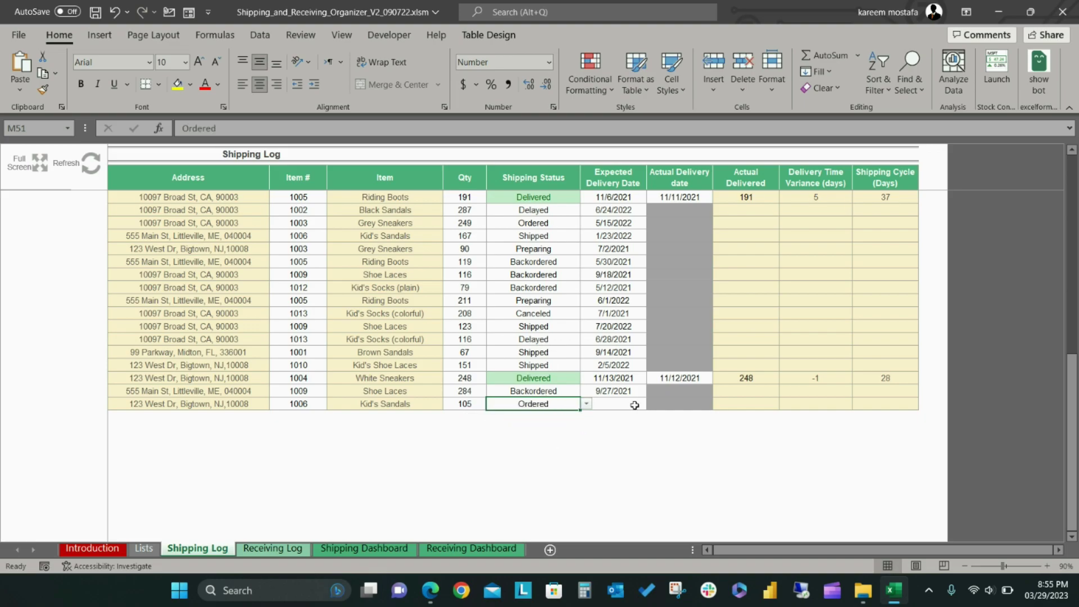
# Set expected delivery to 3/30/2023 and check the shipping cycle formula.
pyautogui.click(605, 407)
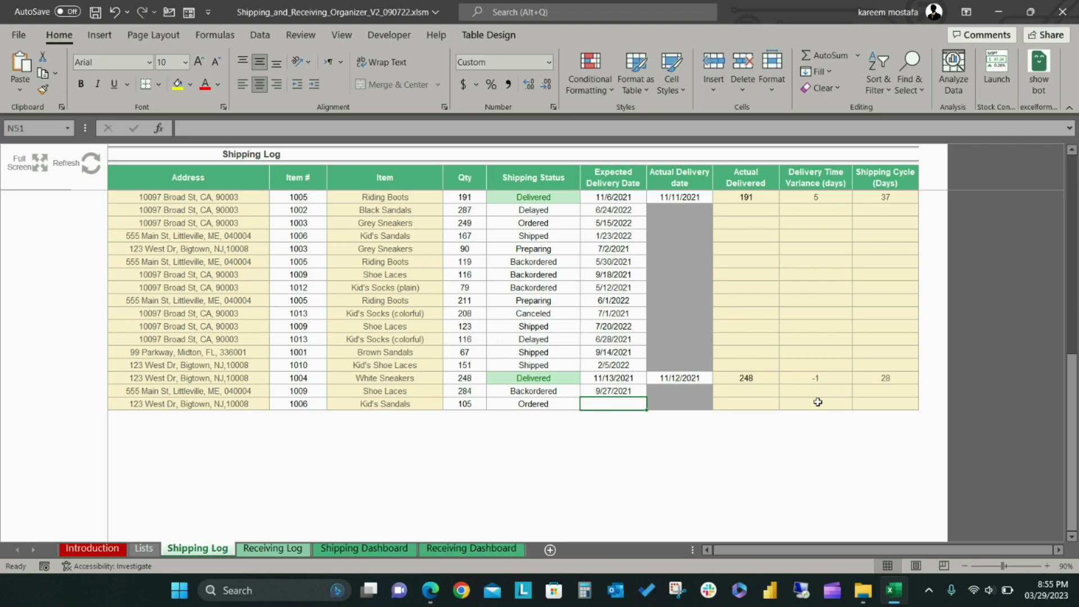
pyautogui.write('3/30/2023')
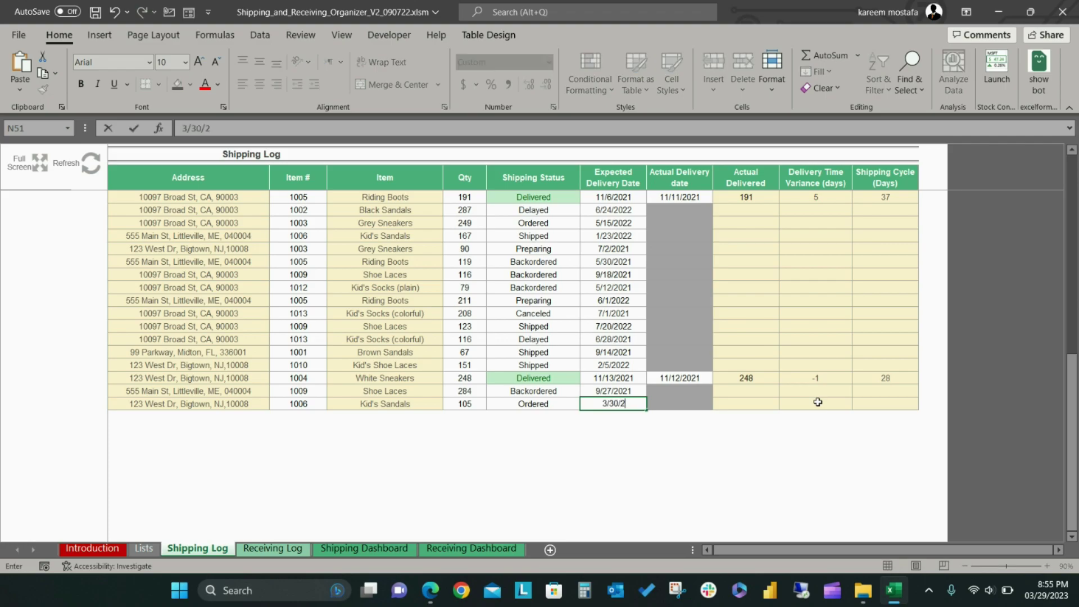
pyautogui.click(697, 404)
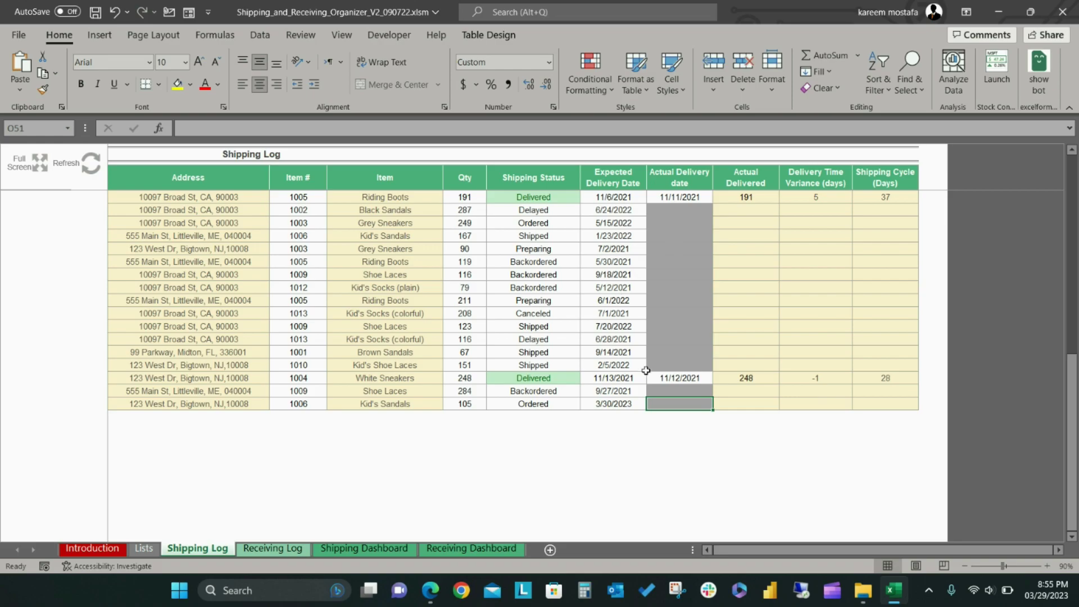
pyautogui.click(752, 404)
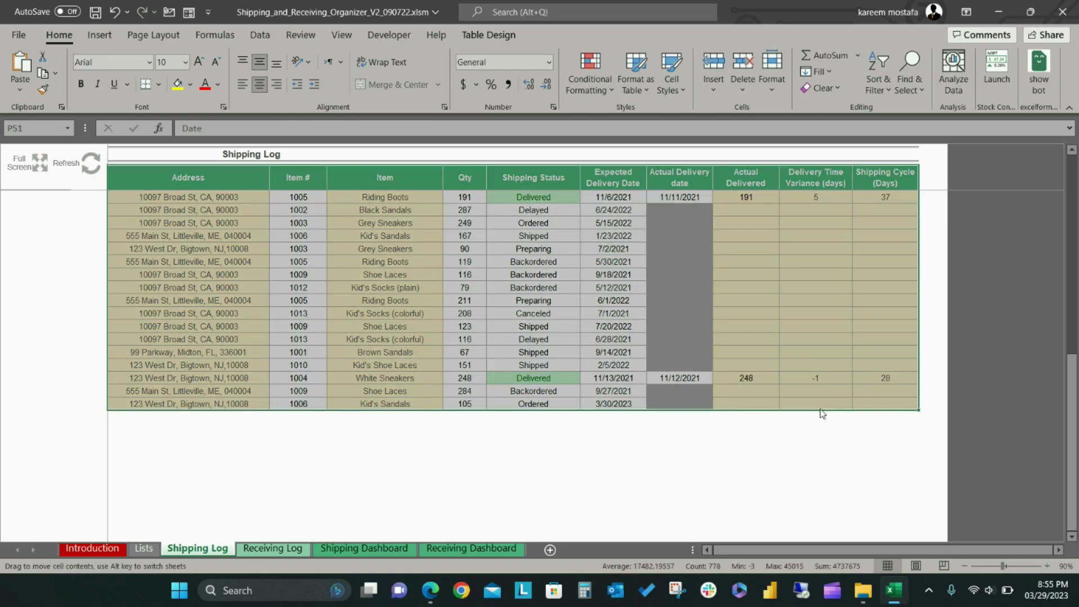
pyautogui.click(894, 403)
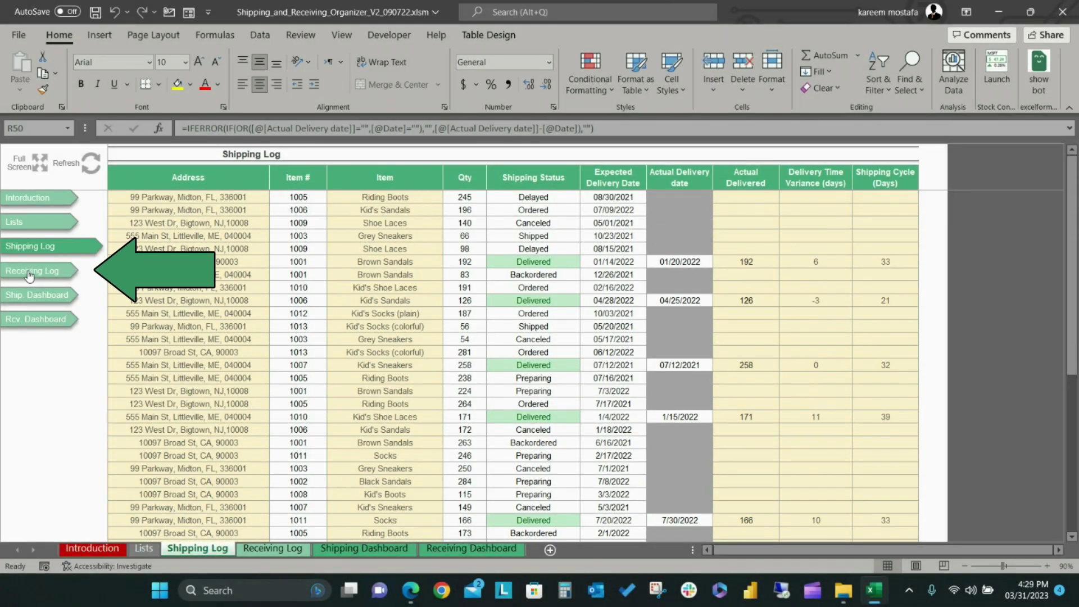
# On the Receiving Log, add a new table row with order date 3/12/2023.
pyautogui.click(29, 275)
pyautogui.scroll(3, 457, 204)
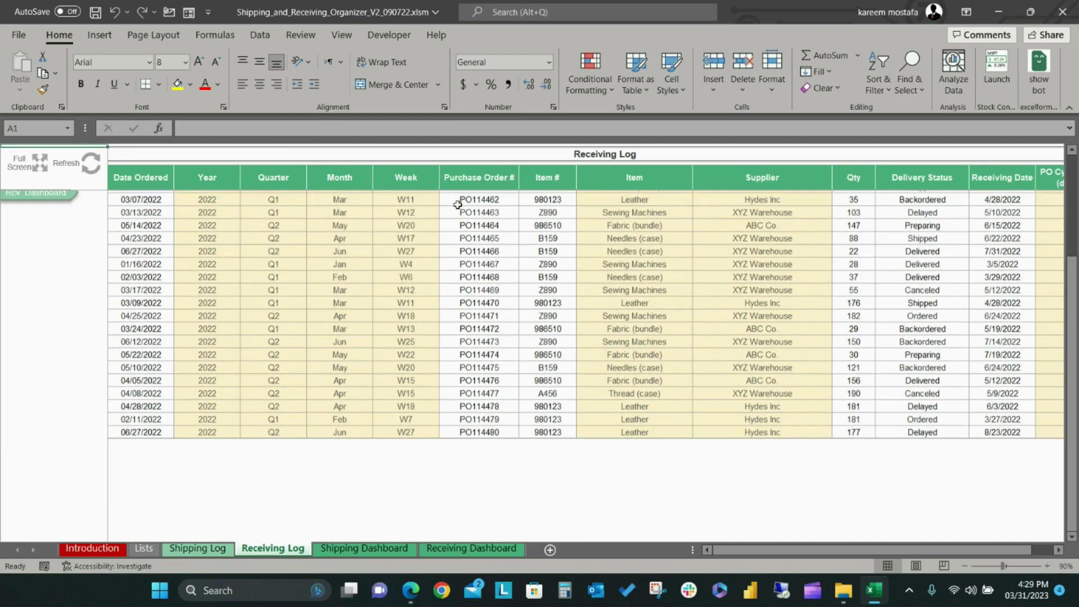
pyautogui.moveTo(655, 153); pyautogui.dragTo(402, 153)
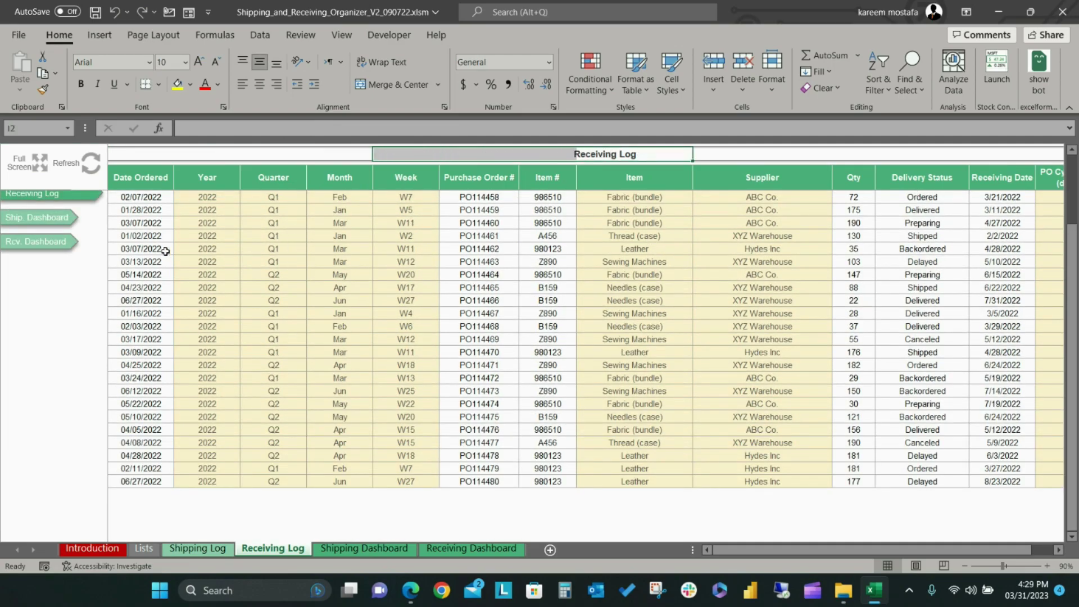
pyautogui.click(282, 349)
pyautogui.scroll(-2, 180, 385)
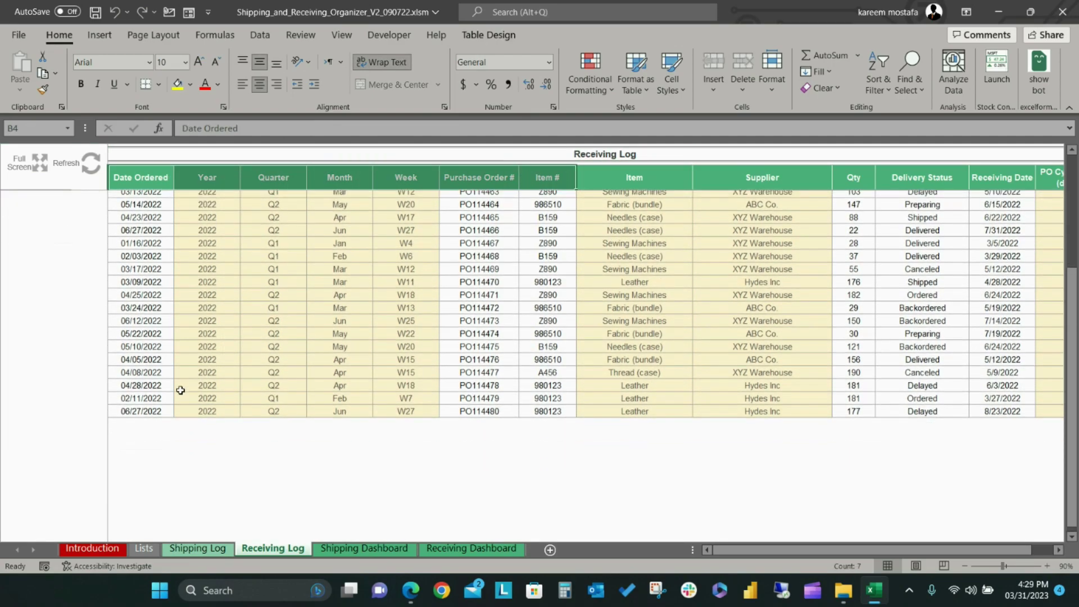
pyautogui.click(133, 417)
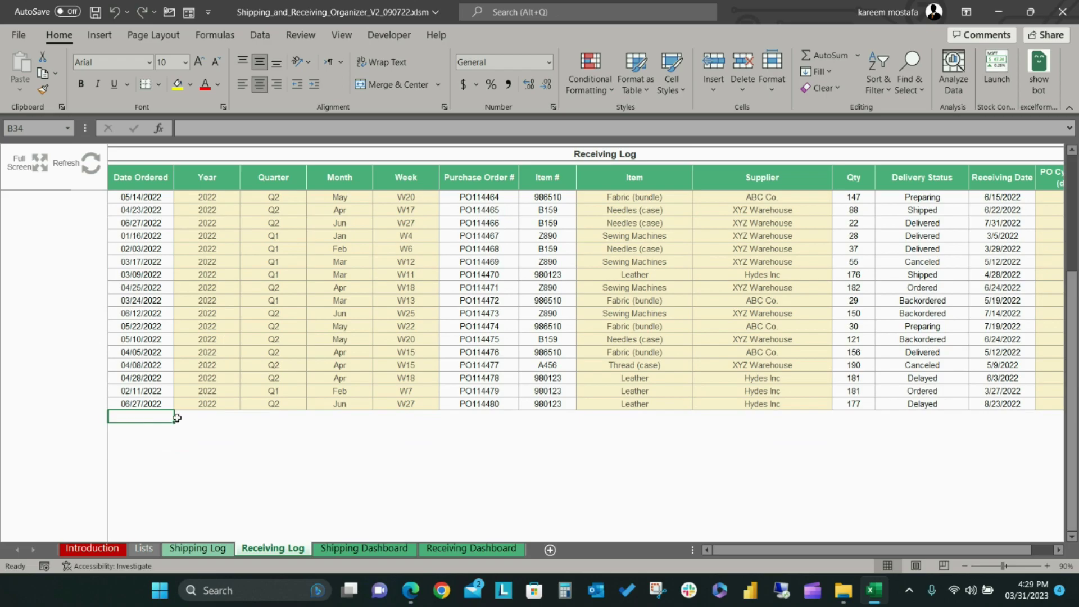
pyautogui.write('3/12')
pyautogui.press('Return')
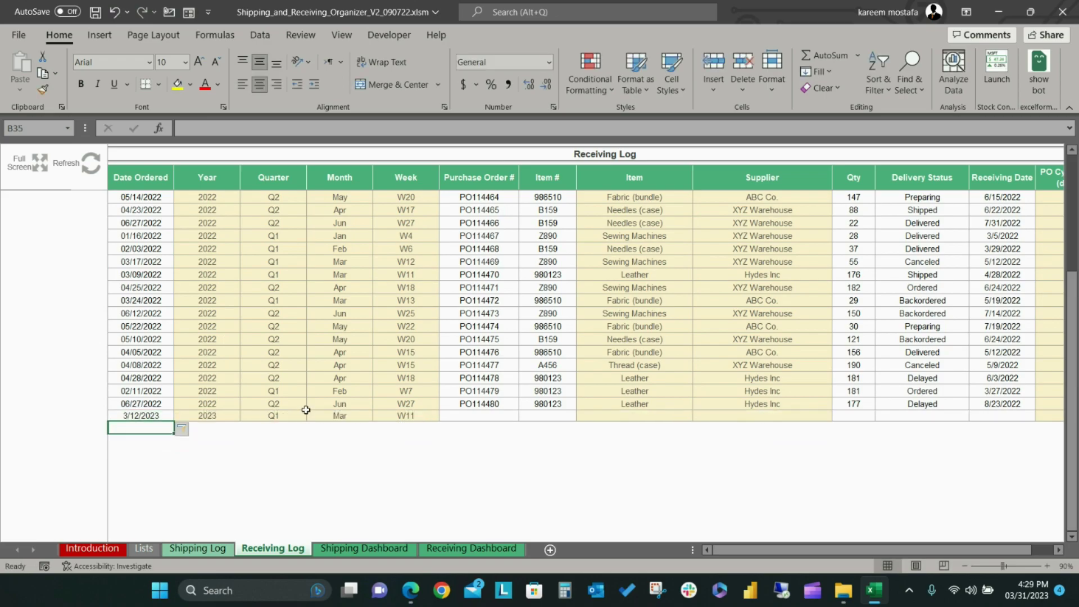
# Give the new row purchase order PO144548 and item B159.
pyautogui.click(462, 417)
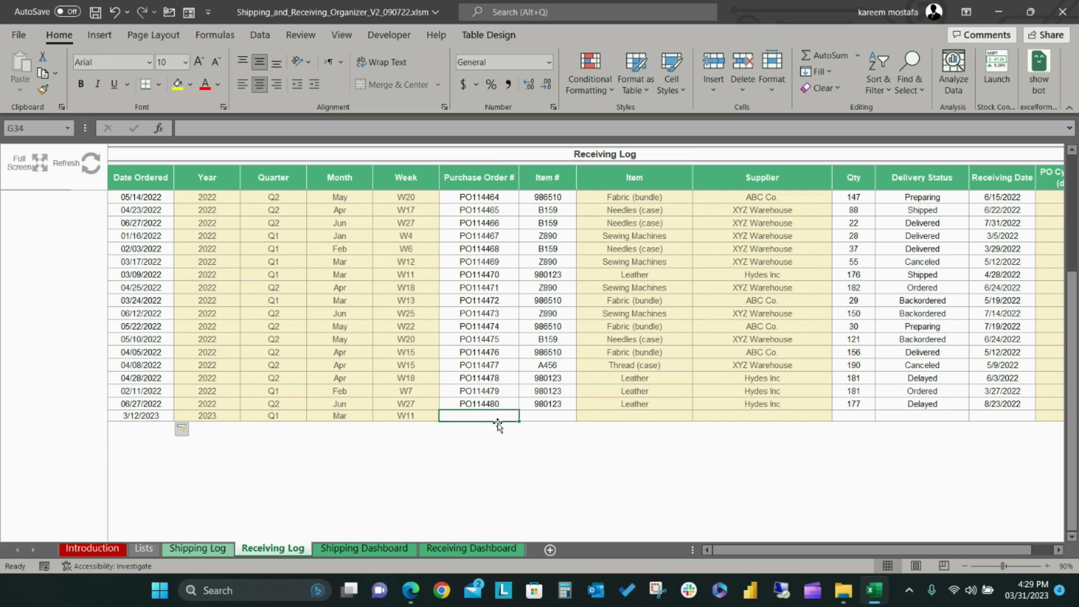
pyautogui.write('PO144548')
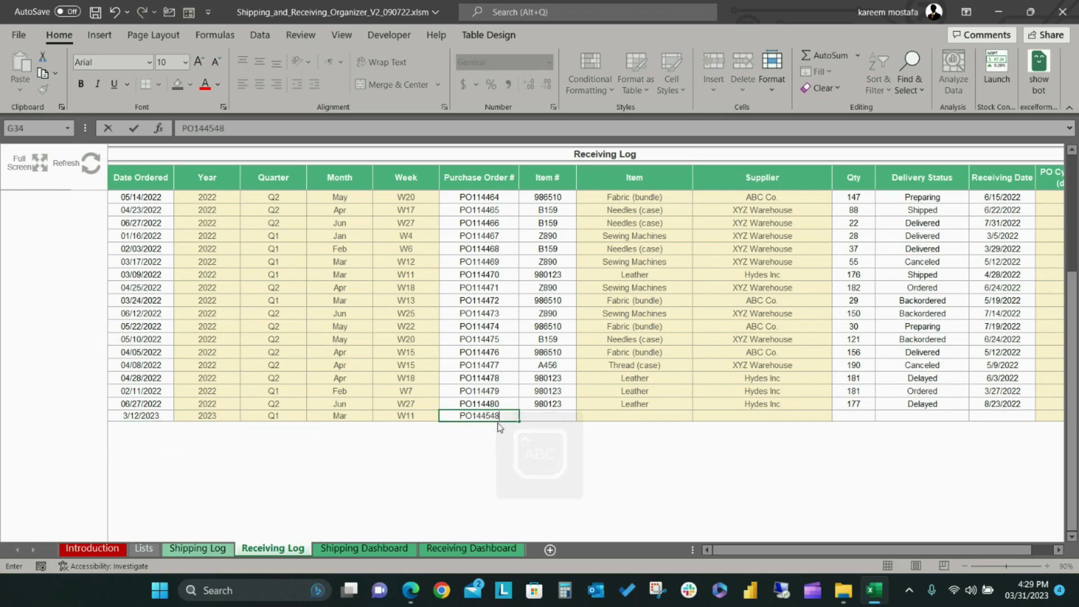
pyautogui.press('Return')
pyautogui.click(529, 414)
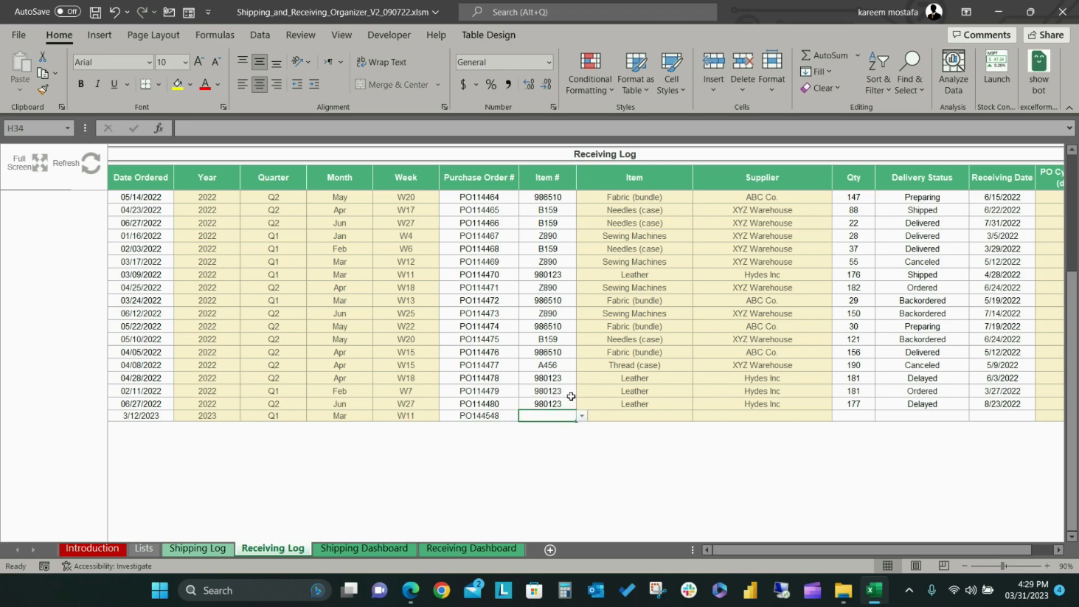
pyautogui.click(581, 415)
pyautogui.click(557, 432)
# Enter quantity 150 and set the delivery status to Delivered.
pyautogui.click(866, 415)
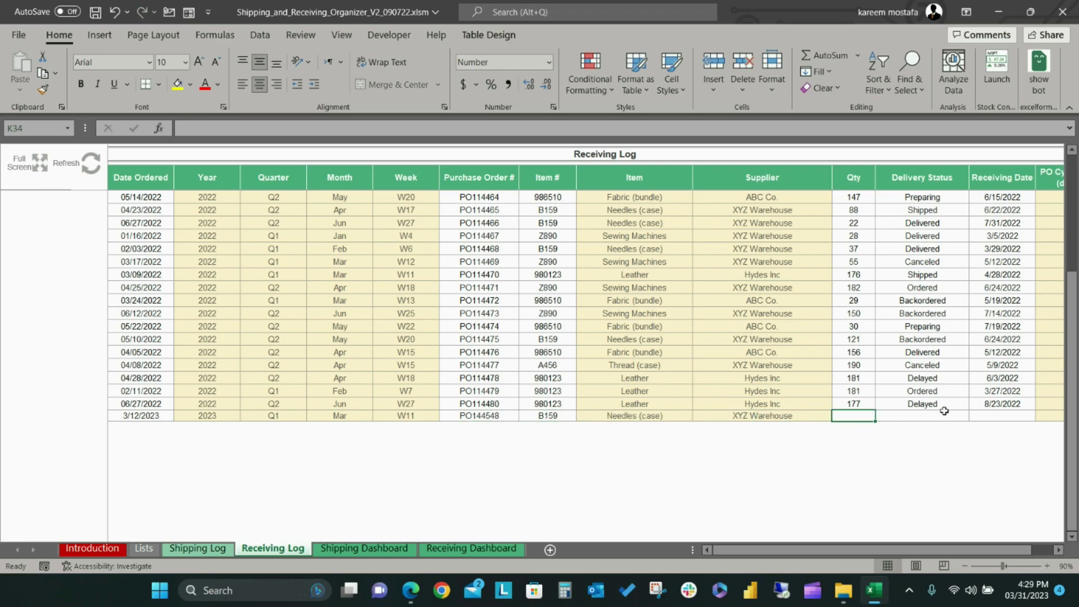
pyautogui.write('150')
pyautogui.press('Tab')
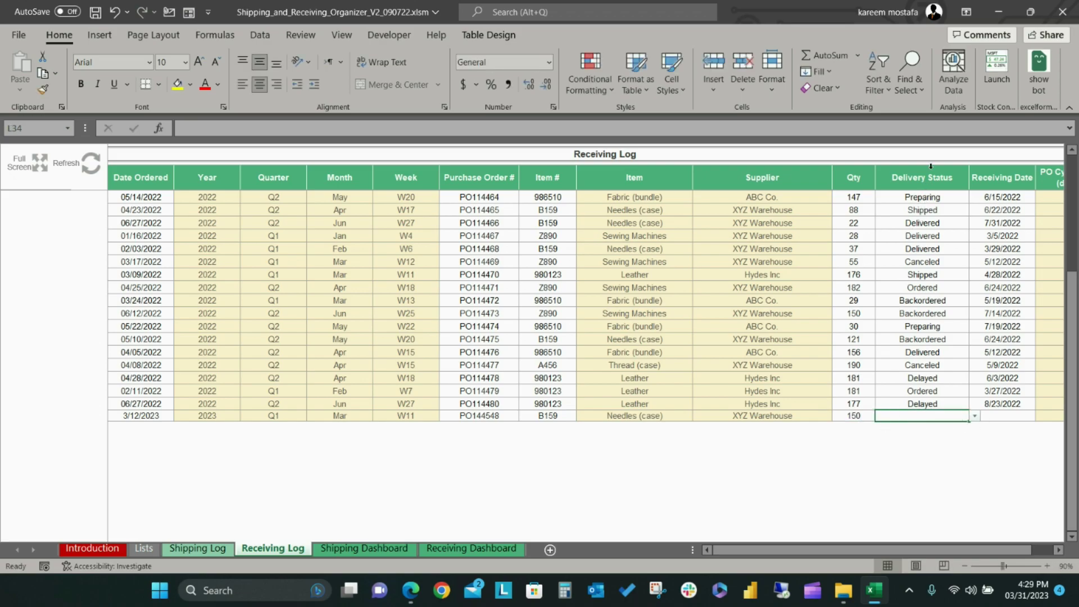
pyautogui.click(930, 166)
pyautogui.click(936, 415)
pyautogui.click(973, 415)
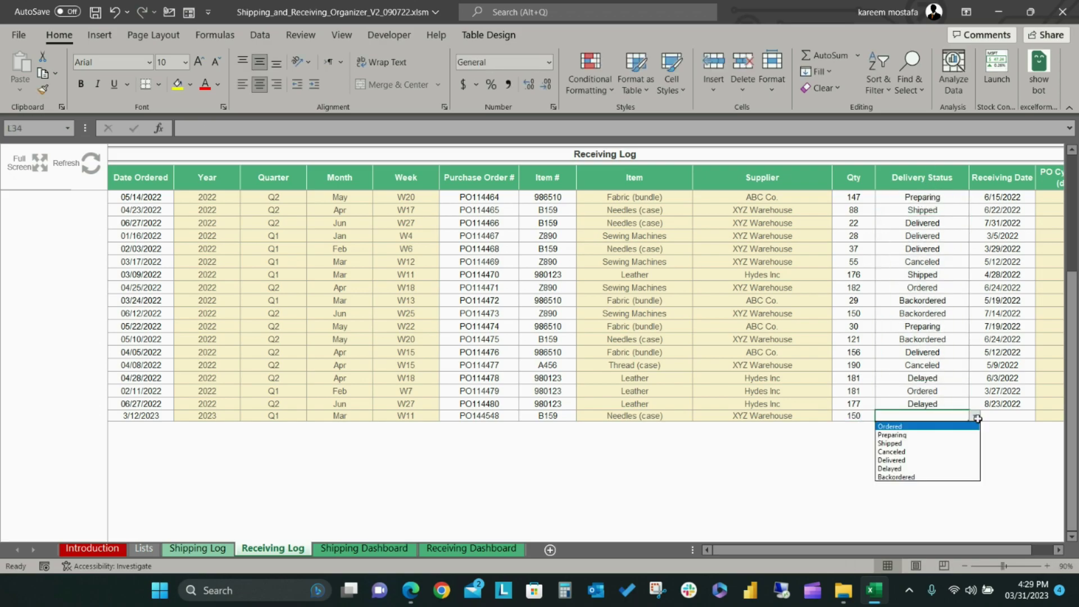
pyautogui.click(924, 460)
# Set the receiving date to 03/30/2023 and confirm the 18-day PO cycle time.
pyautogui.hscroll(1, 891, 520)
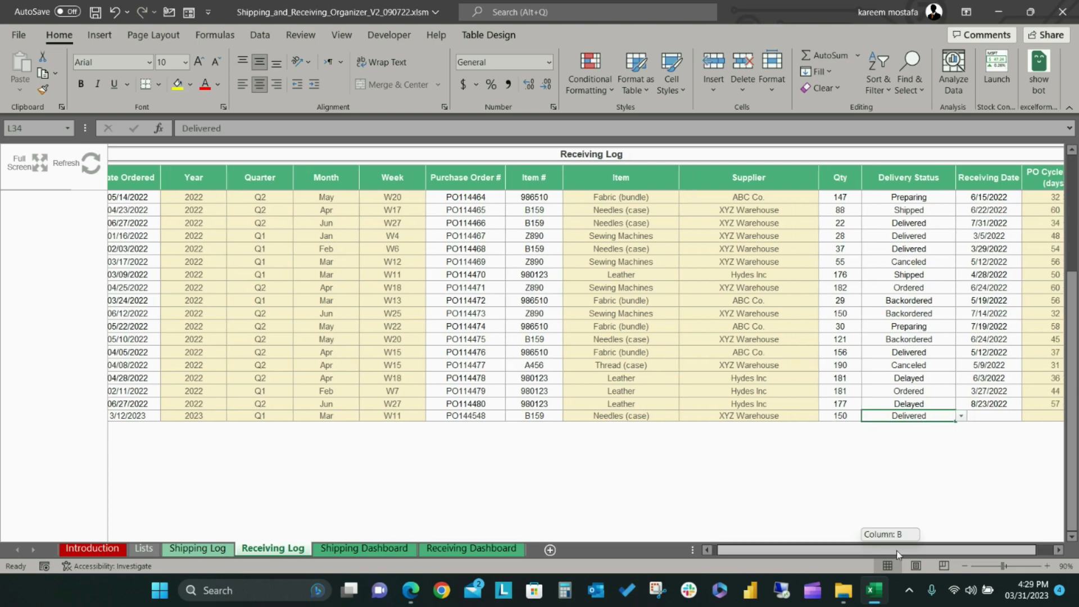
pyautogui.click(947, 417)
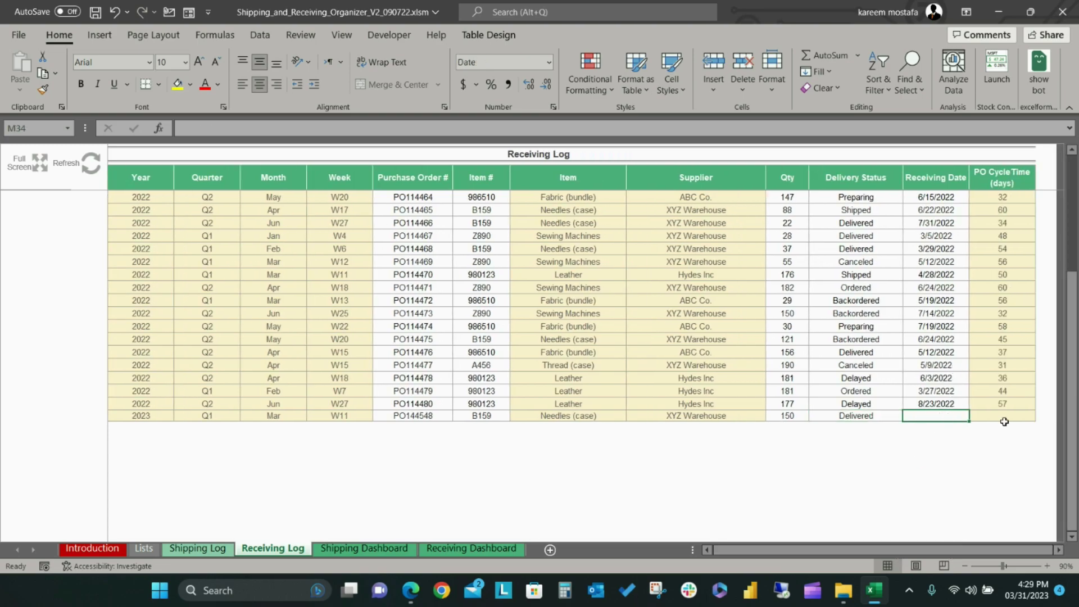
pyautogui.write('3/30/2023')
pyautogui.press('Return')
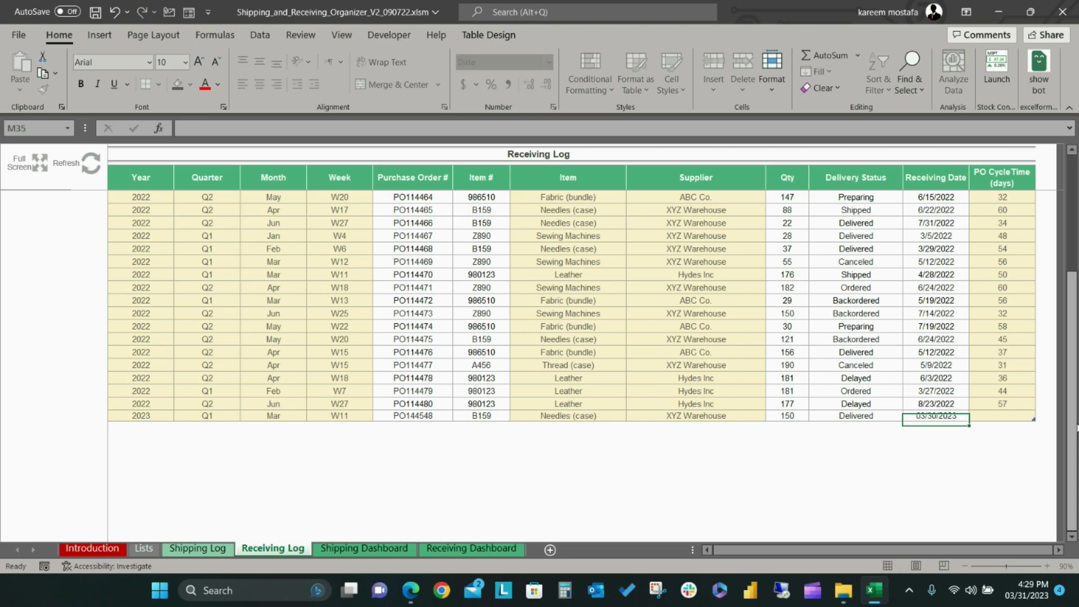
pyautogui.click(1009, 417)
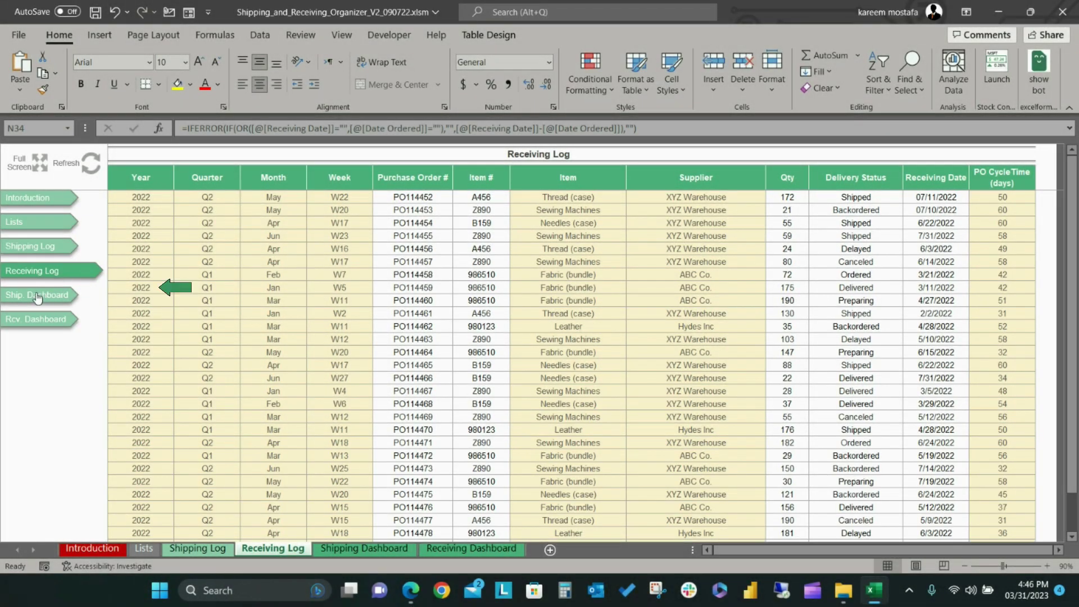
# Open the Shipping Dashboard and examine its KPI totals, including the Customers formula.
pyautogui.click(38, 297)
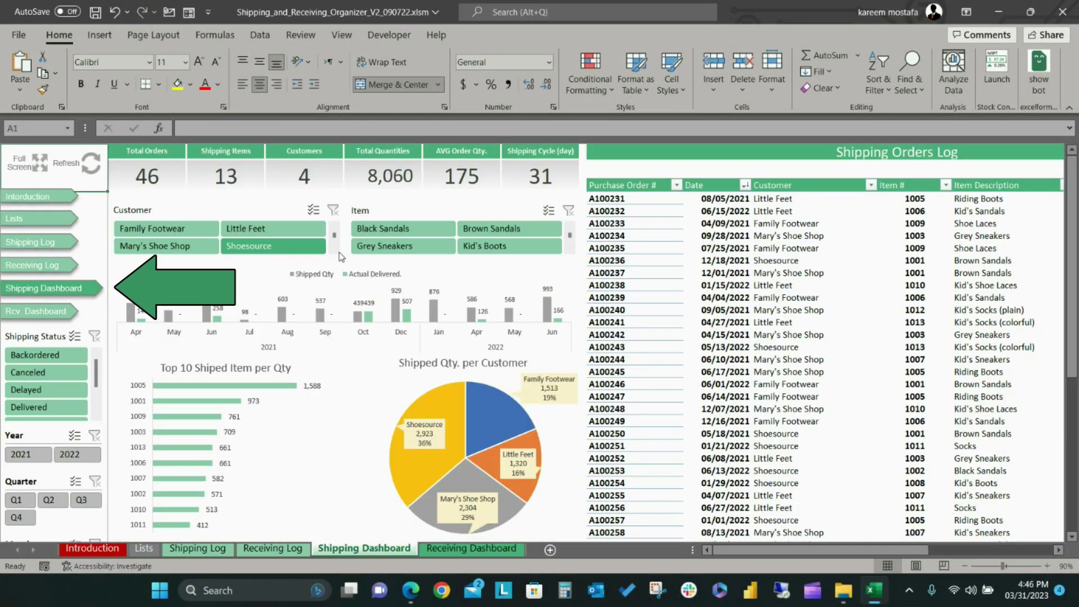
pyautogui.click(147, 167)
pyautogui.hotkey('ctrl', 'shift', 'Right')
pyautogui.click(303, 176)
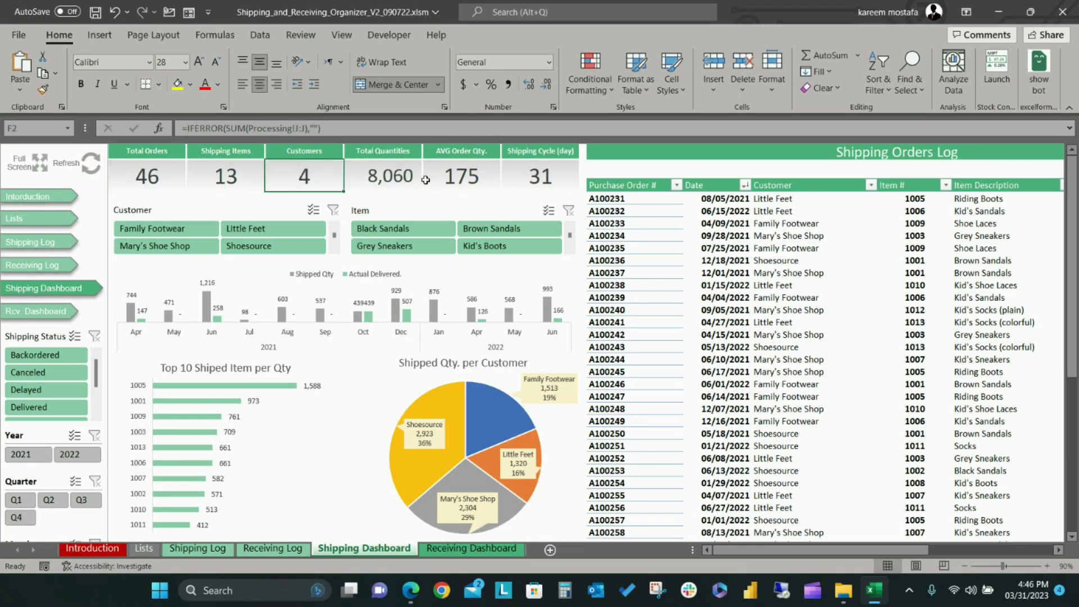
# Refresh the dashboard, show it full screen, and review the six KPIs and monthly shipped chart.
pyautogui.click(98, 171)
pyautogui.click(23, 162)
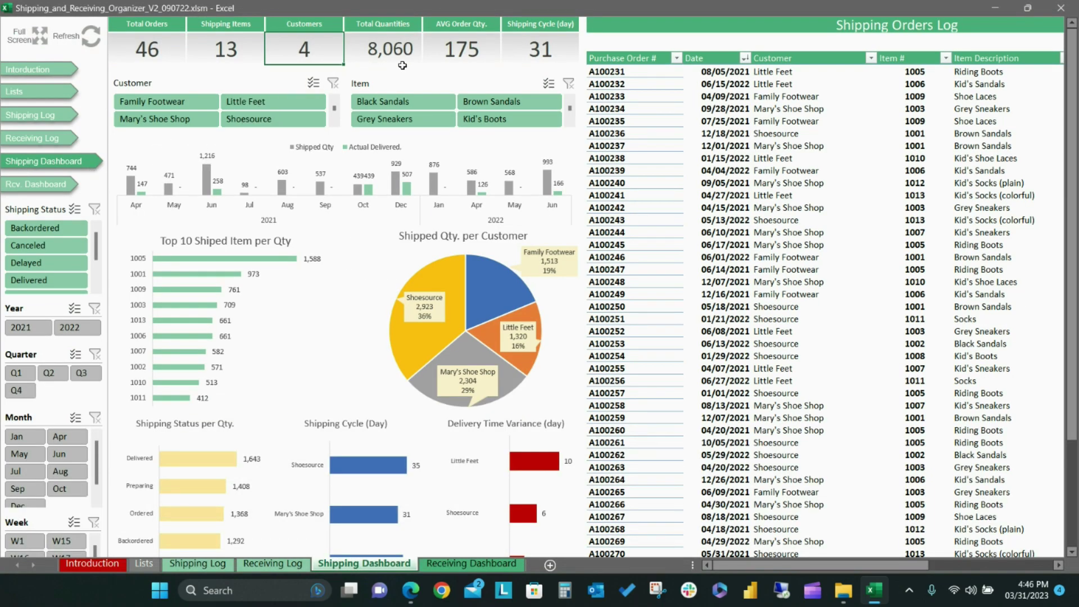
pyautogui.moveTo(160, 51); pyautogui.dragTo(535, 52)
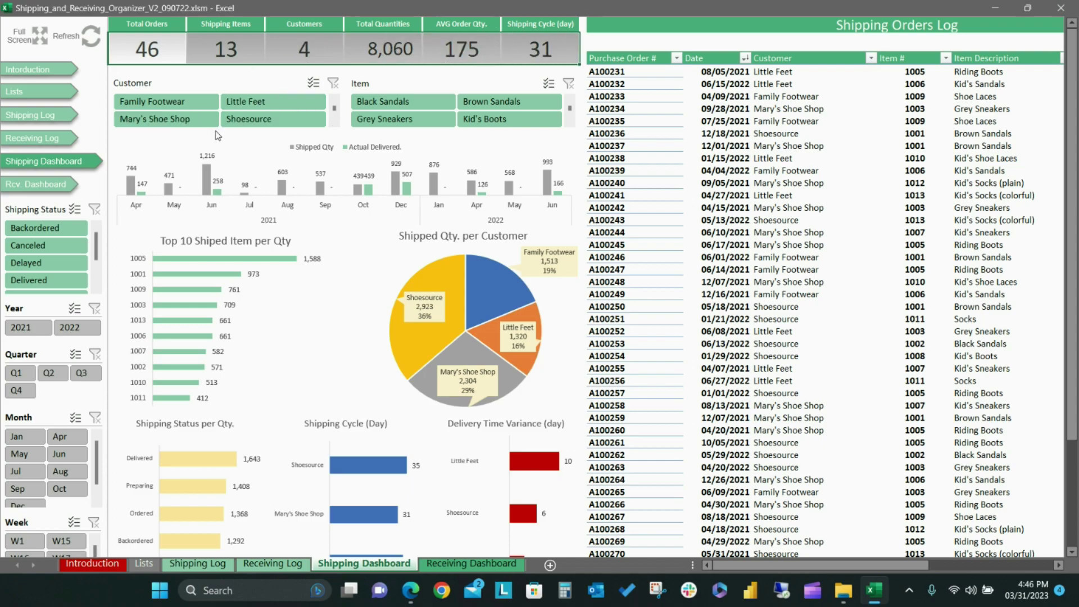
pyautogui.click(250, 165)
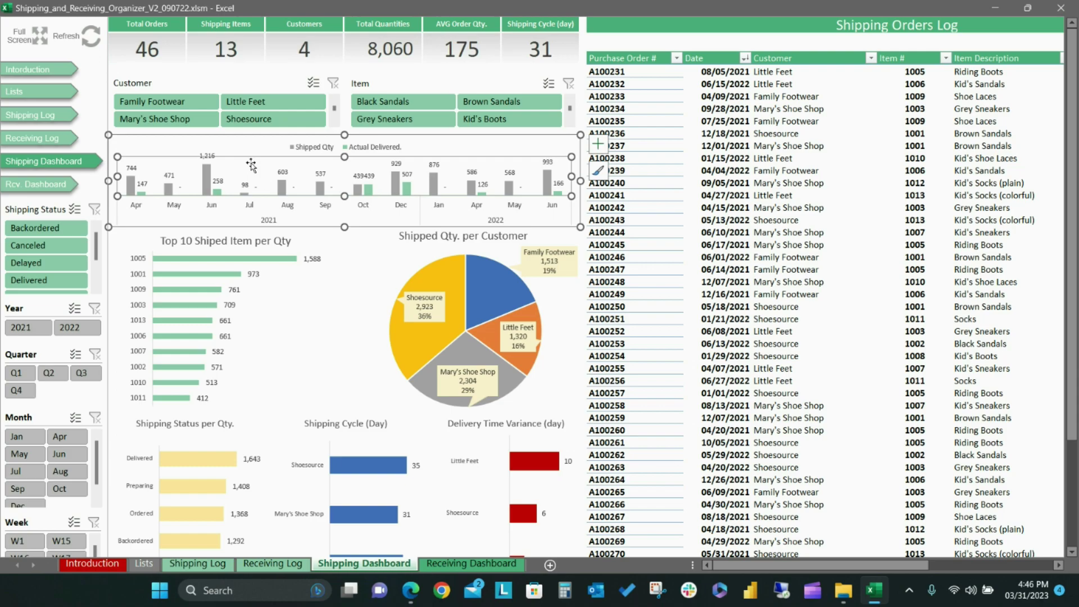
pyautogui.click(428, 345)
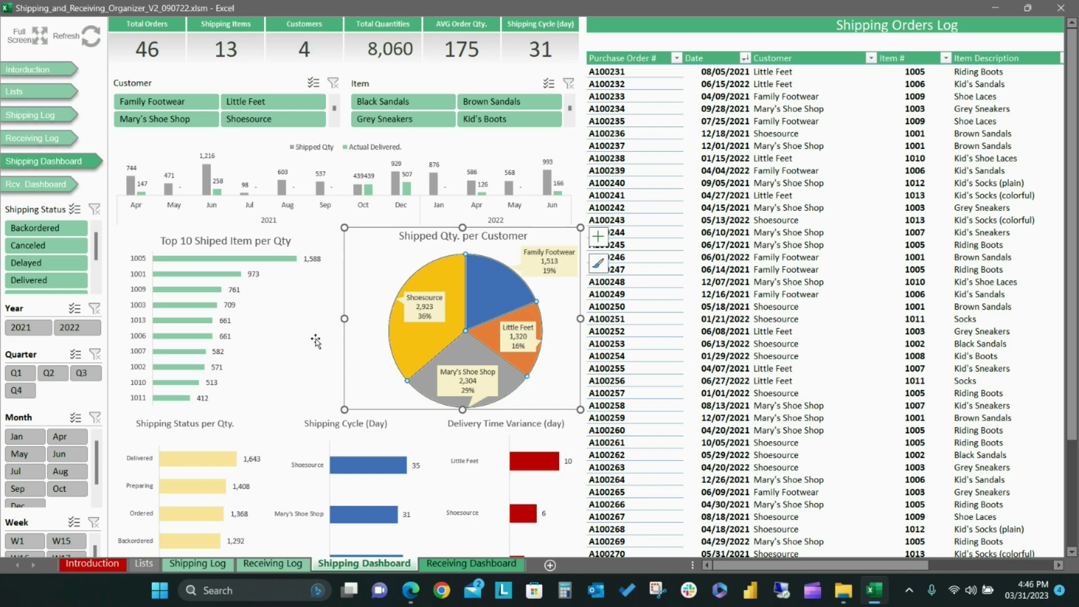
pyautogui.click(232, 345)
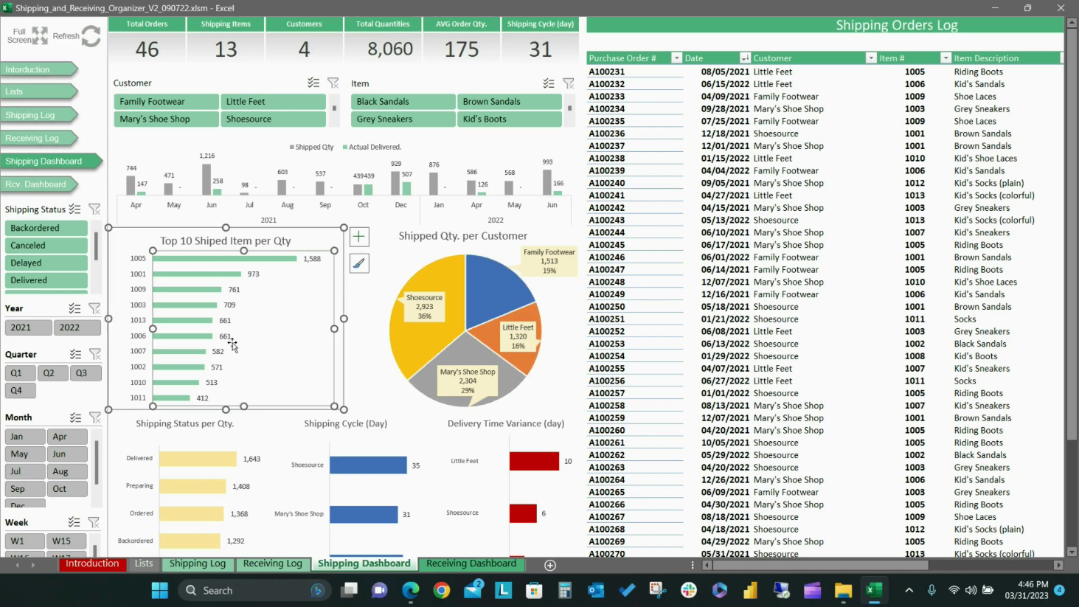
pyautogui.scroll(-4, 232, 345)
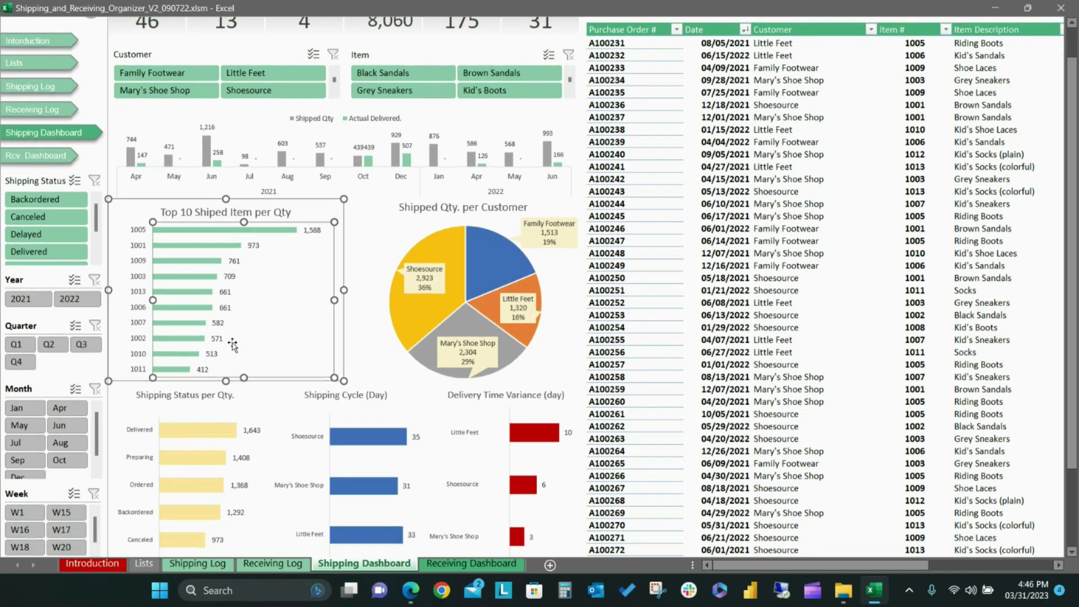
pyautogui.click(246, 384)
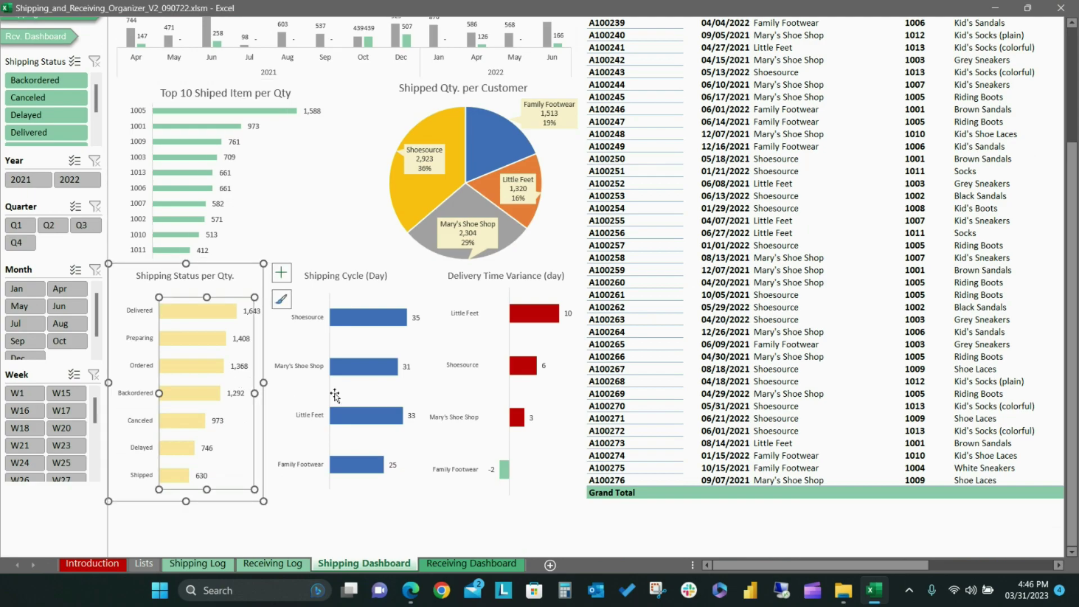
pyautogui.click(366, 392)
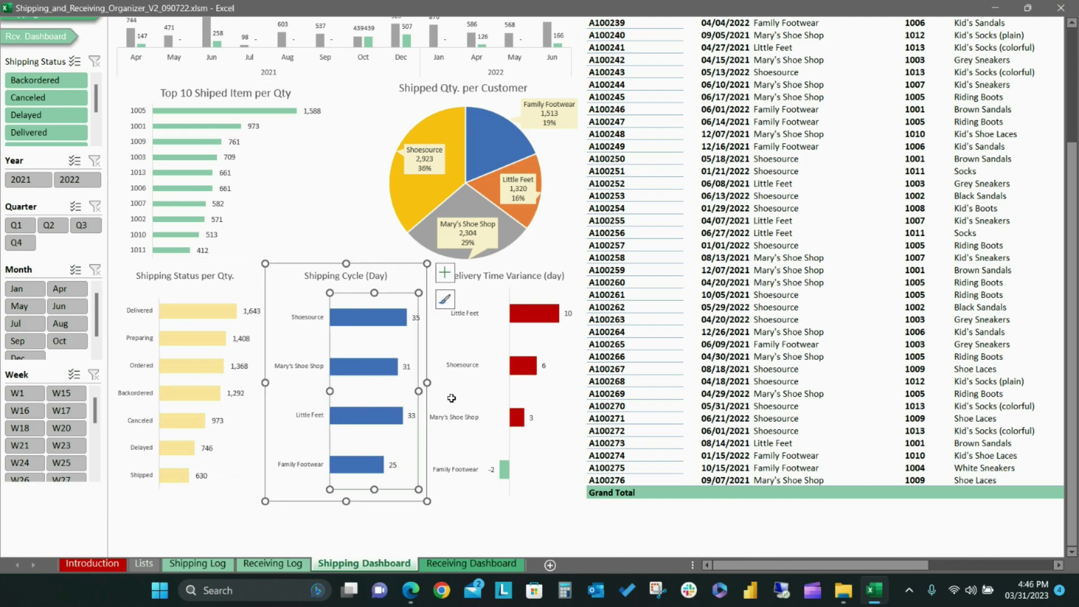
pyautogui.click(544, 406)
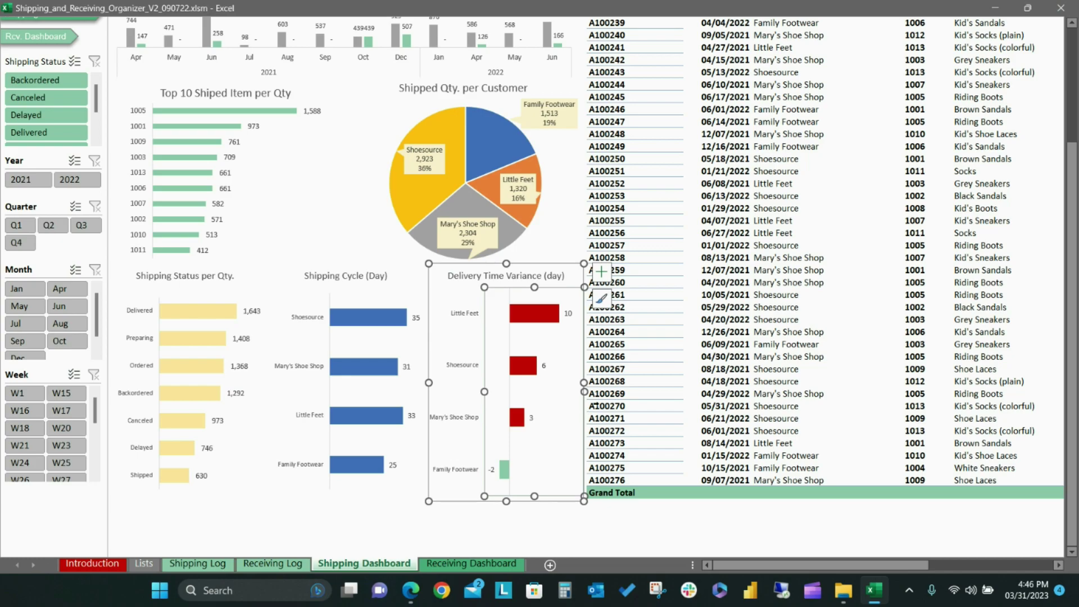
pyautogui.scroll(5, 633, 397)
pyautogui.hscroll(4, 760, 84)
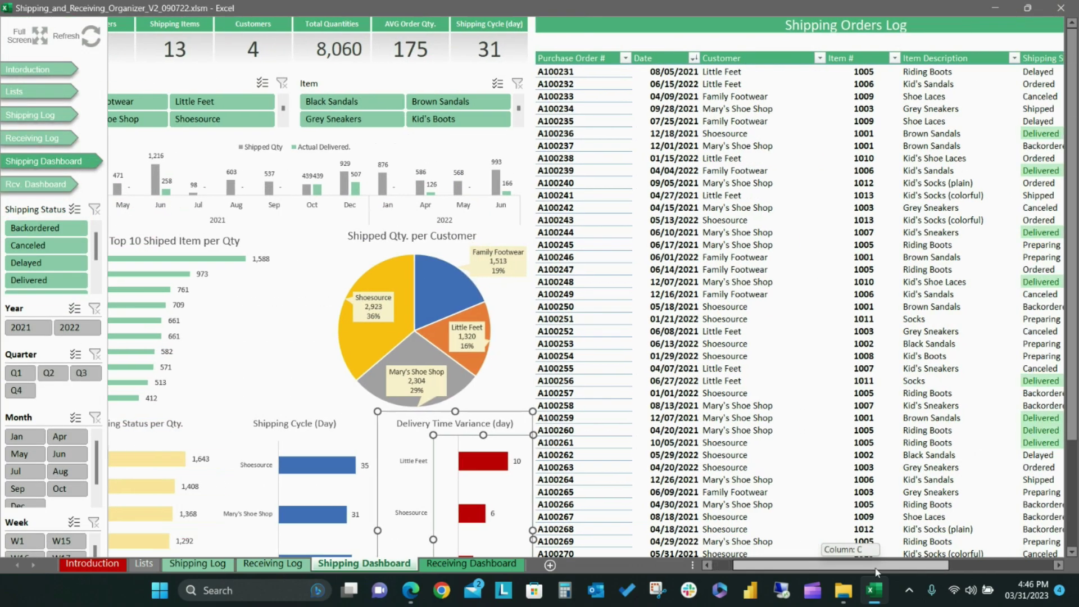
pyautogui.scroll(-3, 760, 84)
pyautogui.scroll(3, 755, 198)
pyautogui.click(646, 34)
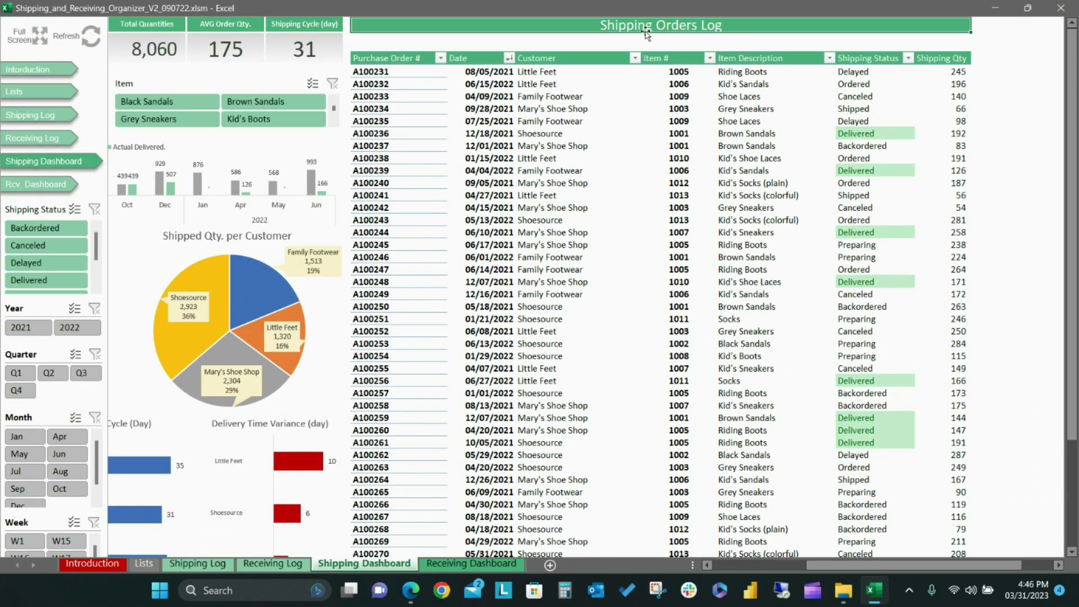
pyautogui.moveTo(913, 565); pyautogui.dragTo(820, 564)
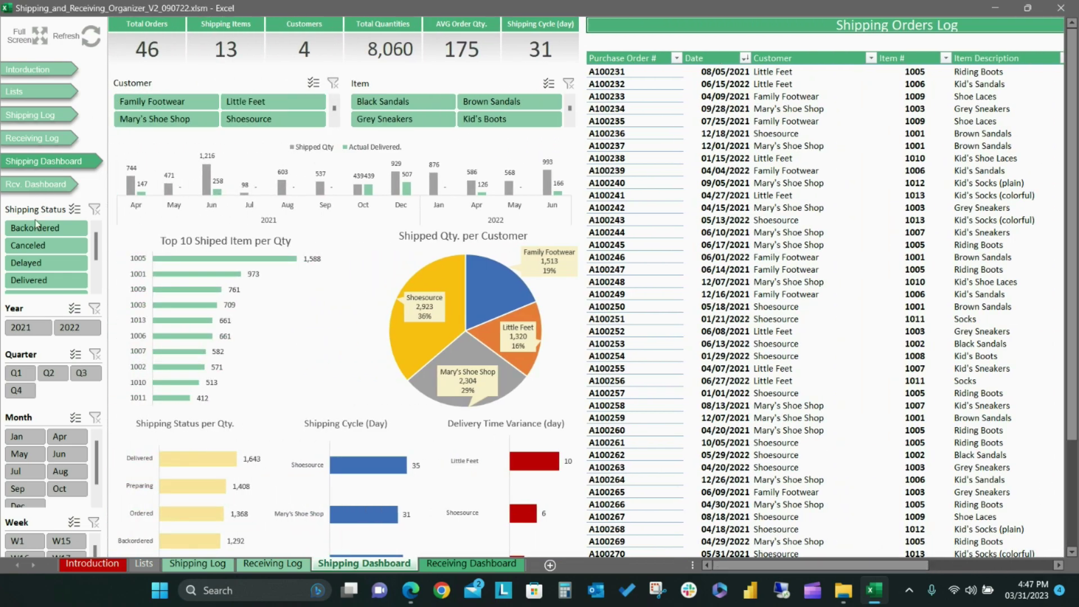
pyautogui.click(34, 245)
pyautogui.click(50, 262)
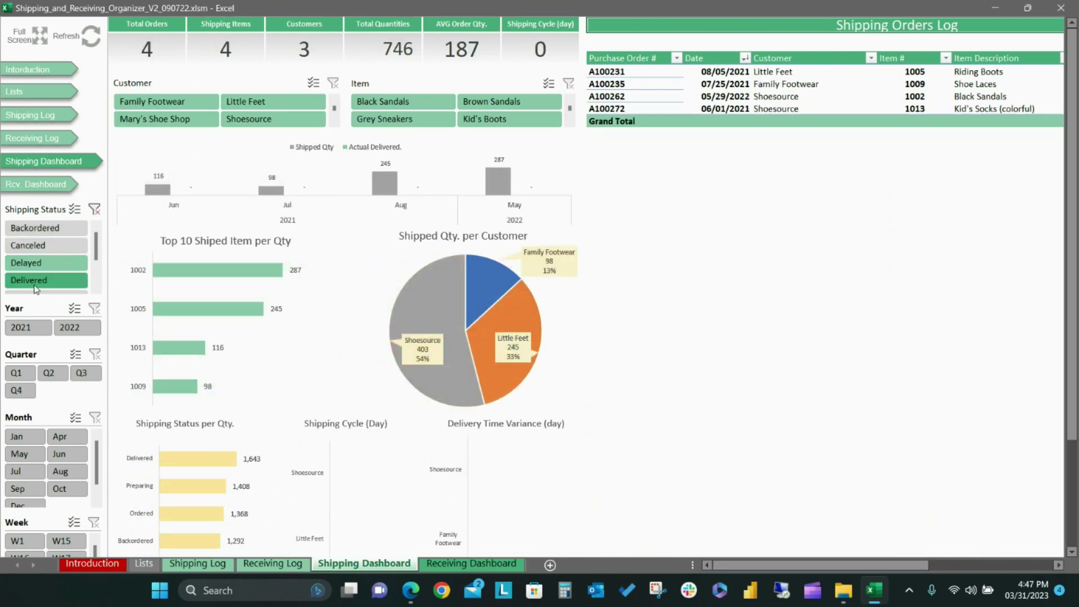
pyautogui.click(36, 284)
pyautogui.click(95, 209)
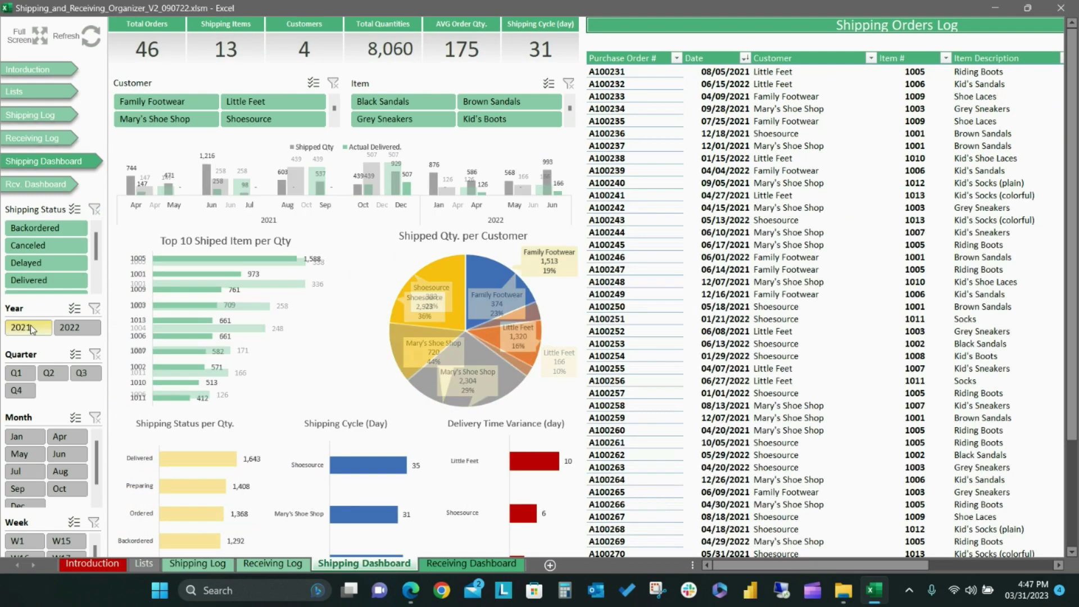
pyautogui.click(77, 327)
pyautogui.click(16, 372)
pyautogui.click(94, 308)
pyautogui.click(94, 354)
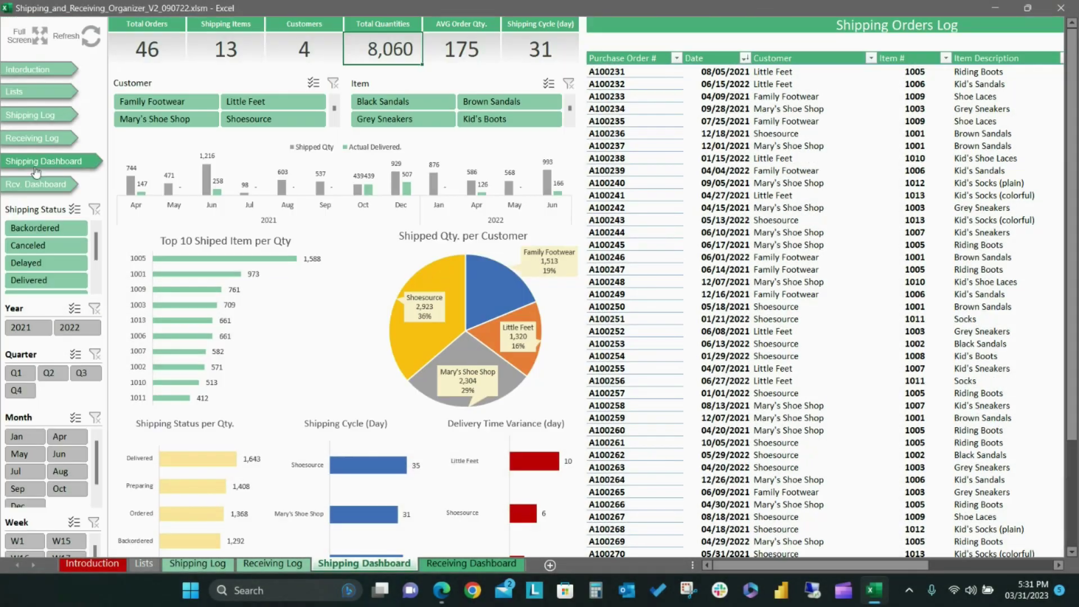
# Open the Receiving Dashboard showing 30 orders, 3 suppliers and a 47-day PO cycle.
pyautogui.click(36, 184)
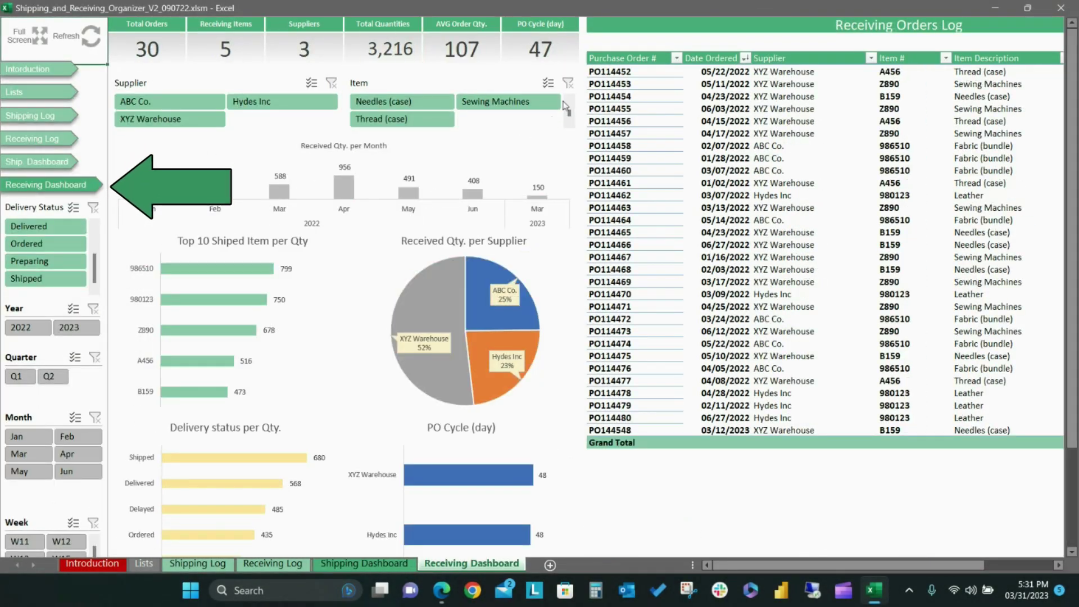